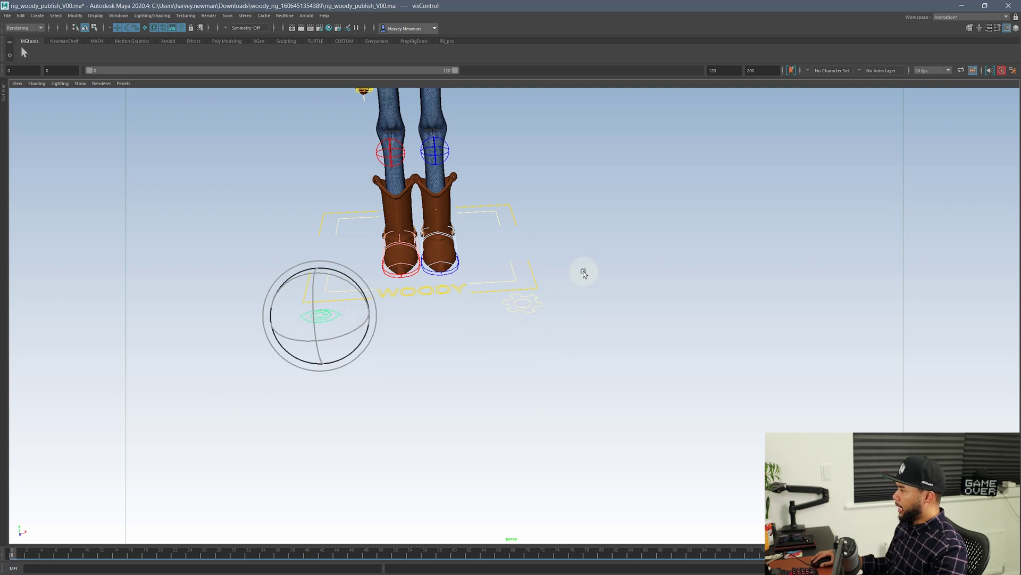
# - Select the eye-shaped visibility control beside the Woody rig's base and bring up its channels
pyautogui.click(540, 282)
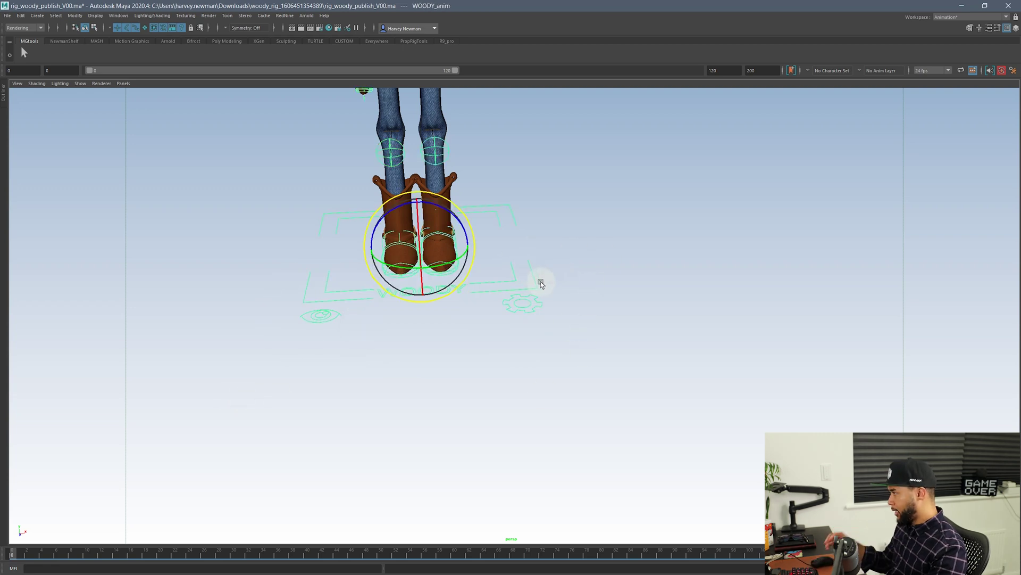
pyautogui.keyDown('alt'); pyautogui.moveTo(425, 238); pyautogui.dragTo(459, 274, button='middle'); pyautogui.keyUp('alt')
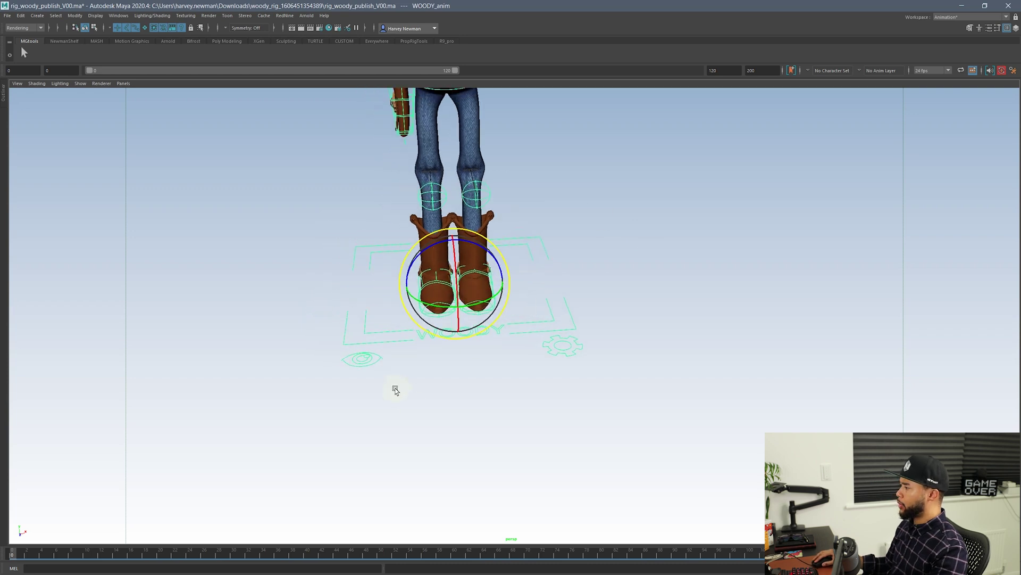
pyautogui.keyDown('alt'); pyautogui.moveTo(395, 390); pyautogui.dragTo(411, 375); pyautogui.keyUp('alt')
pyautogui.click(413, 364)
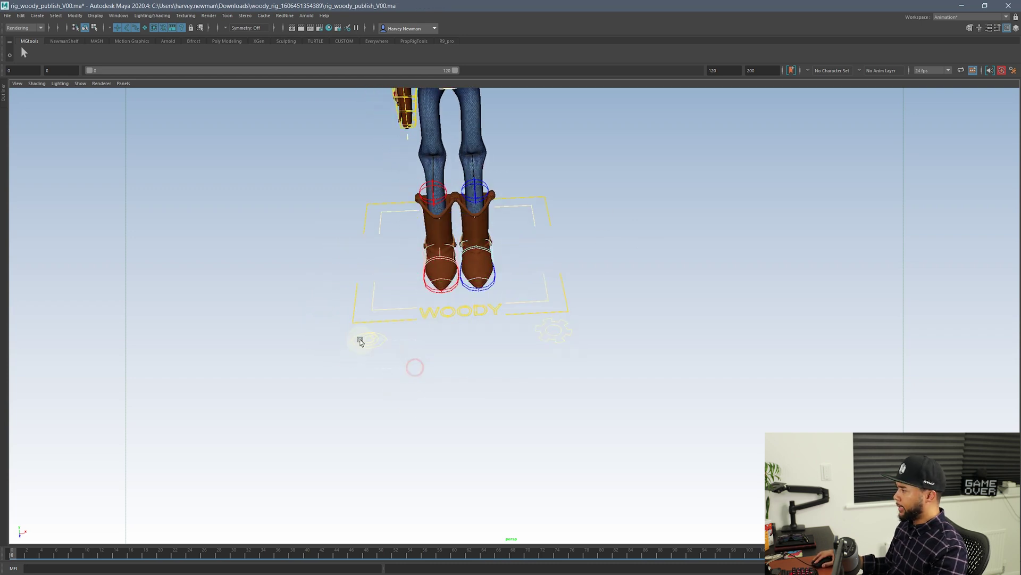
pyautogui.click(370, 352)
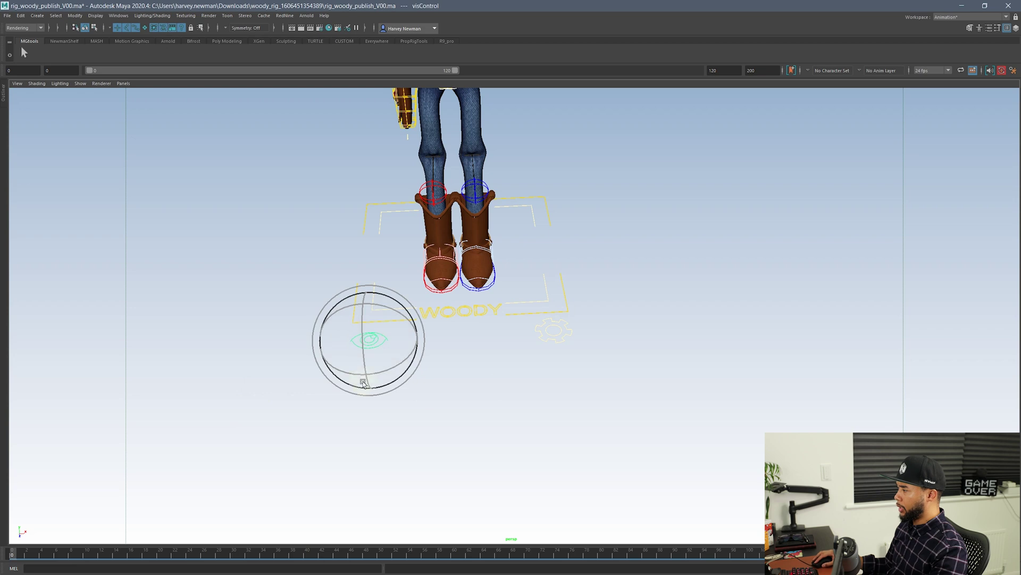
pyautogui.hotkey('ctrl', 'a')
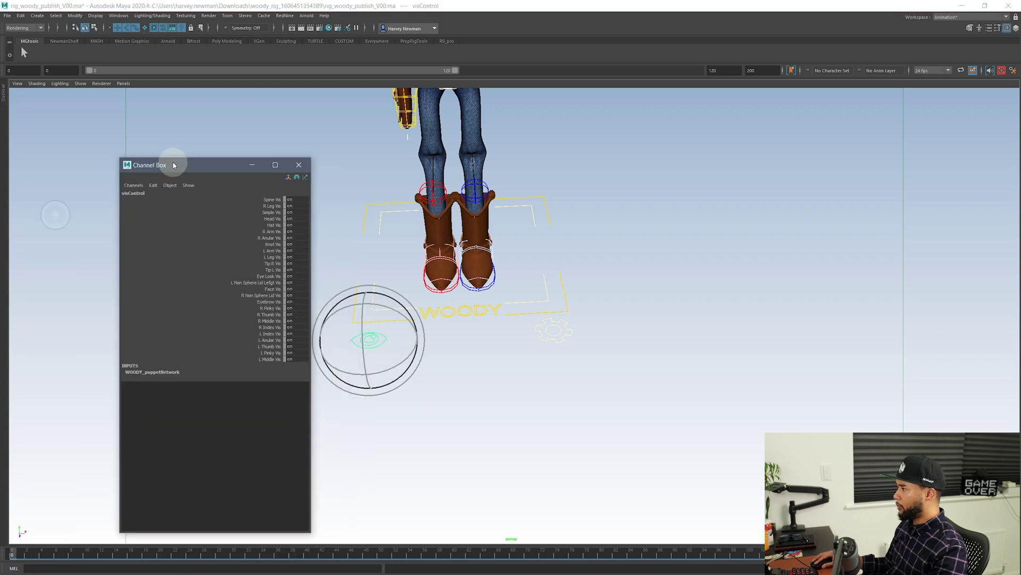
# - Move the floating Channel Box away from the character and narrow it to a slim column
pyautogui.moveTo(171, 166); pyautogui.dragTo(91, 105)
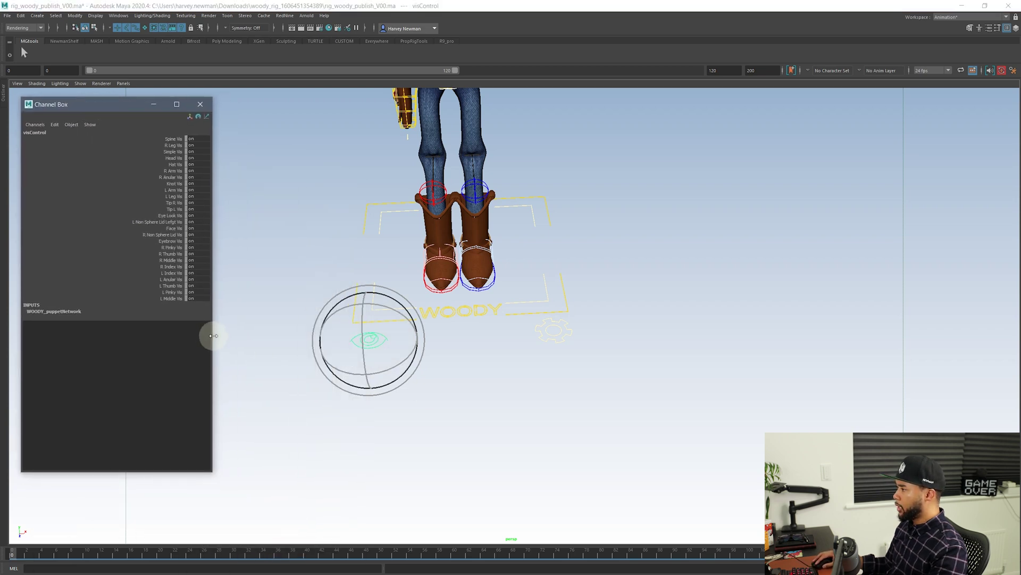
pyautogui.moveTo(214, 336); pyautogui.dragTo(129, 320)
pyautogui.moveTo(52, 107); pyautogui.dragTo(47, 104)
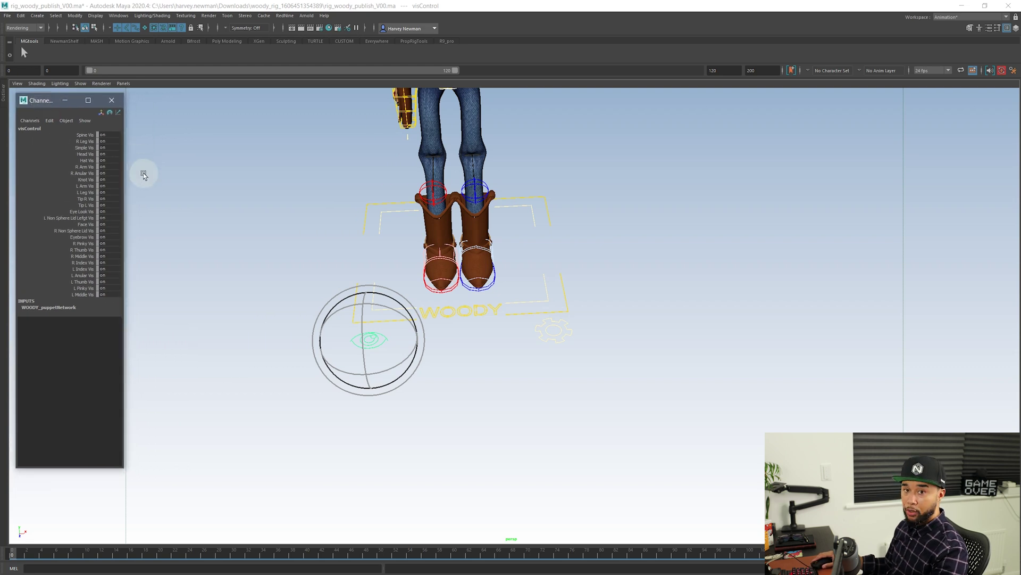
# - Set the visibility control's Face Vis channel to off to hide the facial controls
pyautogui.keyDown('alt'); pyautogui.moveTo(348, 224); pyautogui.dragTo(394, 374, button='middle'); pyautogui.keyUp('alt')
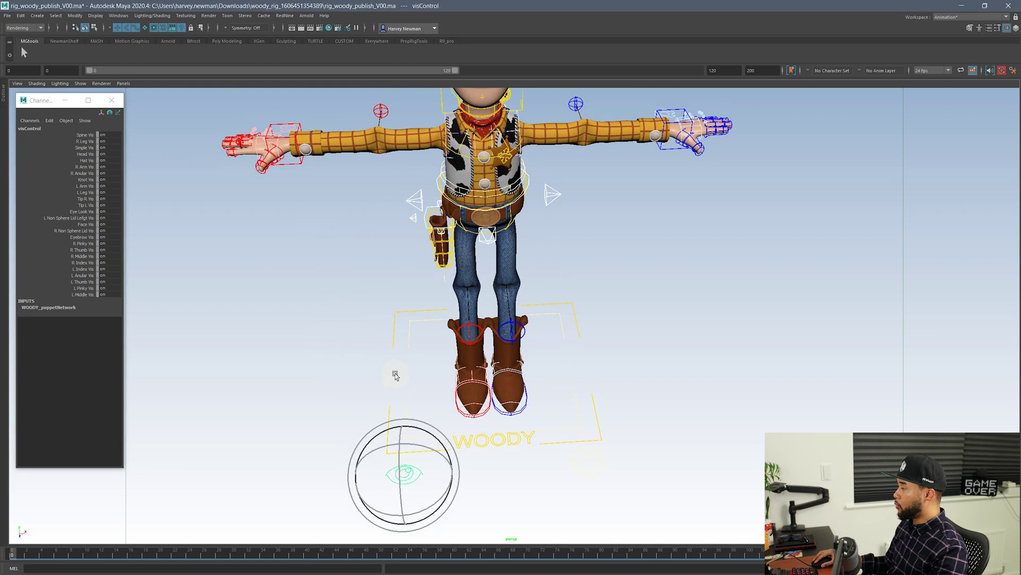
pyautogui.keyDown('alt'); pyautogui.moveTo(394, 368); pyautogui.dragTo(411, 359); pyautogui.keyUp('alt')
pyautogui.keyDown('alt'); pyautogui.moveTo(411, 360); pyautogui.dragTo(416, 451, button='middle'); pyautogui.keyUp('alt')
pyautogui.keyDown('alt'); pyautogui.moveTo(416, 451); pyautogui.dragTo(396, 396, button='right'); pyautogui.keyUp('alt')
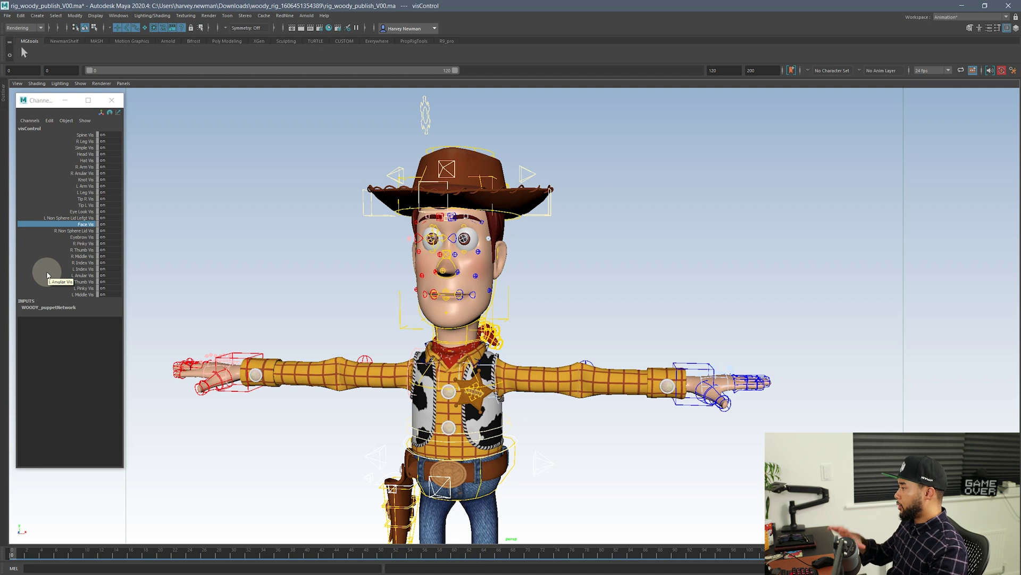
pyautogui.doubleClick(101, 269)
pyautogui.click(77, 224)
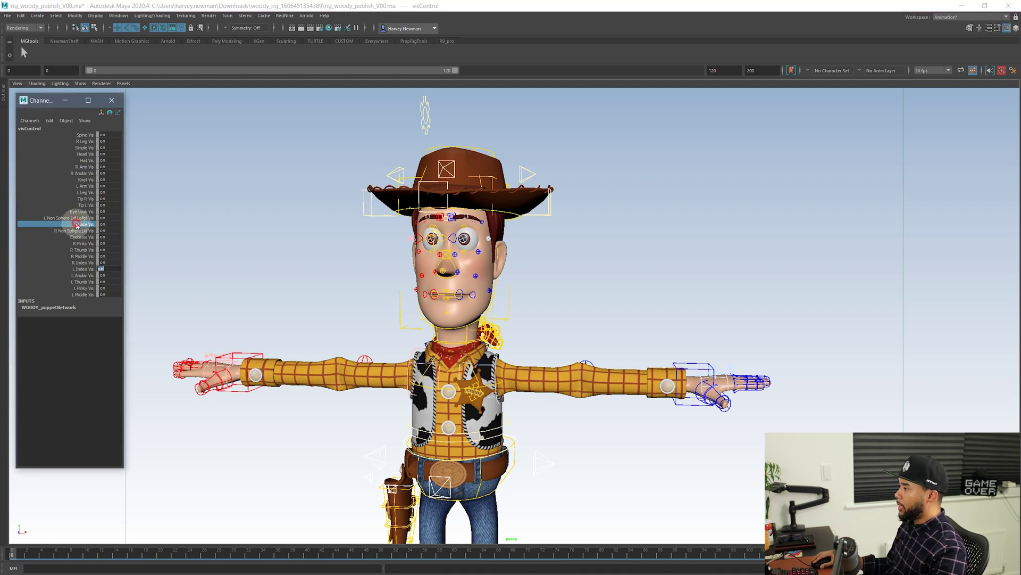
pyautogui.moveTo(266, 263); pyautogui.dragTo(276, 235, button='middle')
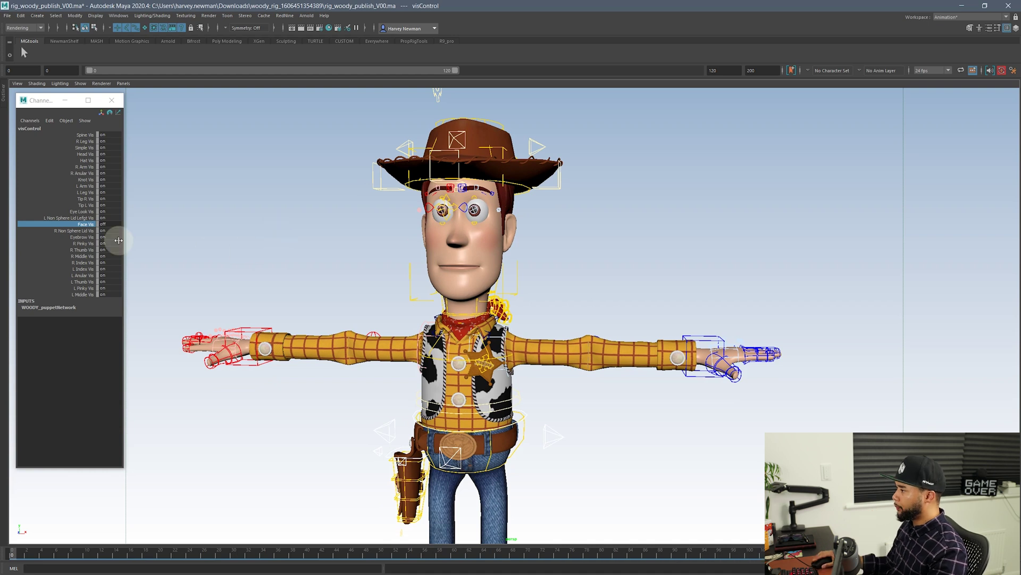
# - Set Eyebrow Vis to off to hide the eyebrow controls
pyautogui.click(80, 237)
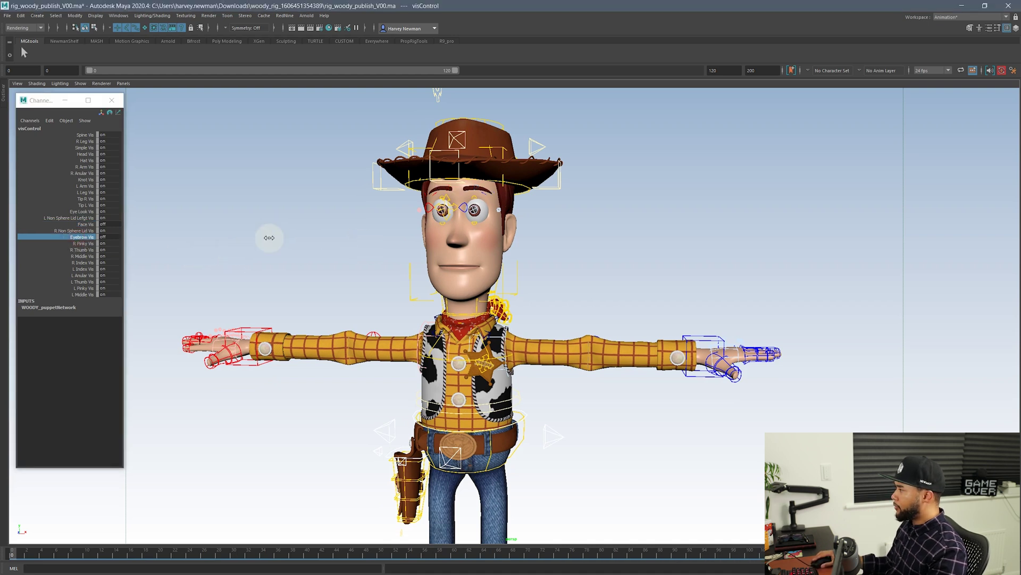
pyautogui.keyDown('alt'); pyautogui.moveTo(387, 216); pyautogui.dragTo(418, 219); pyautogui.keyUp('alt')
pyautogui.moveTo(419, 218); pyautogui.dragTo(179, 240, button='middle')
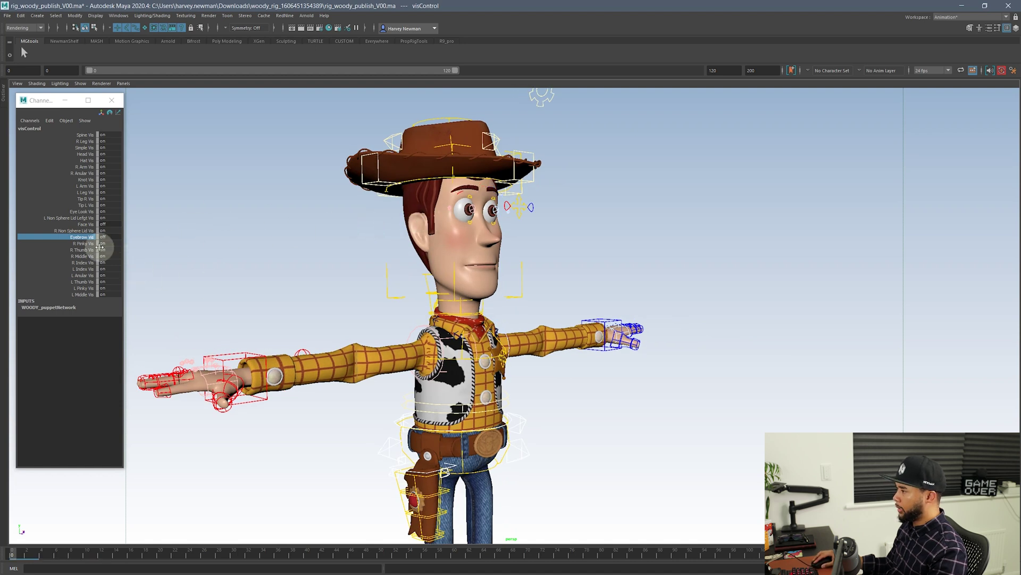
# - Set Hat Vis to off to hide the controls around the cowboy hat
pyautogui.click(82, 250)
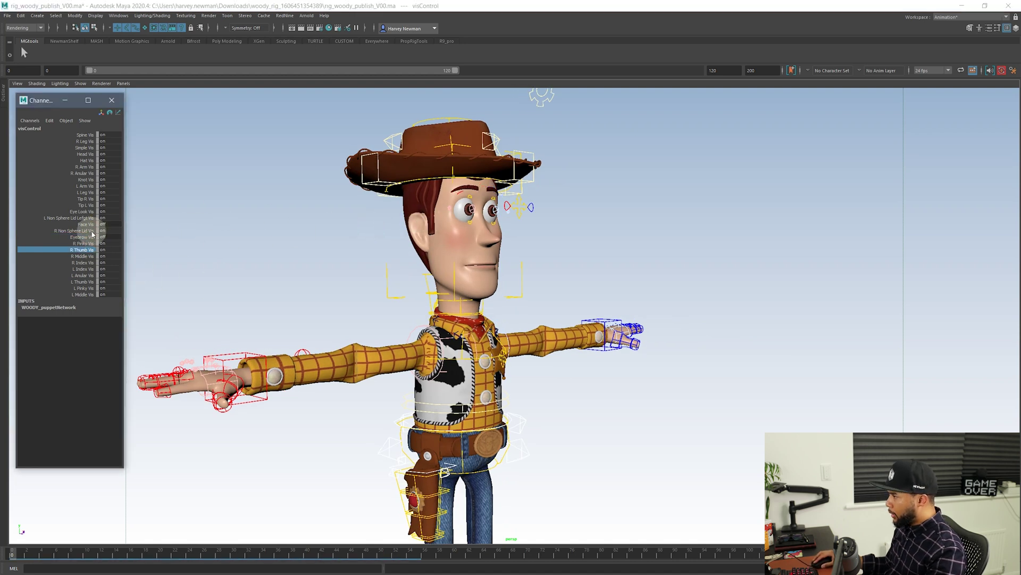
pyautogui.click(84, 231)
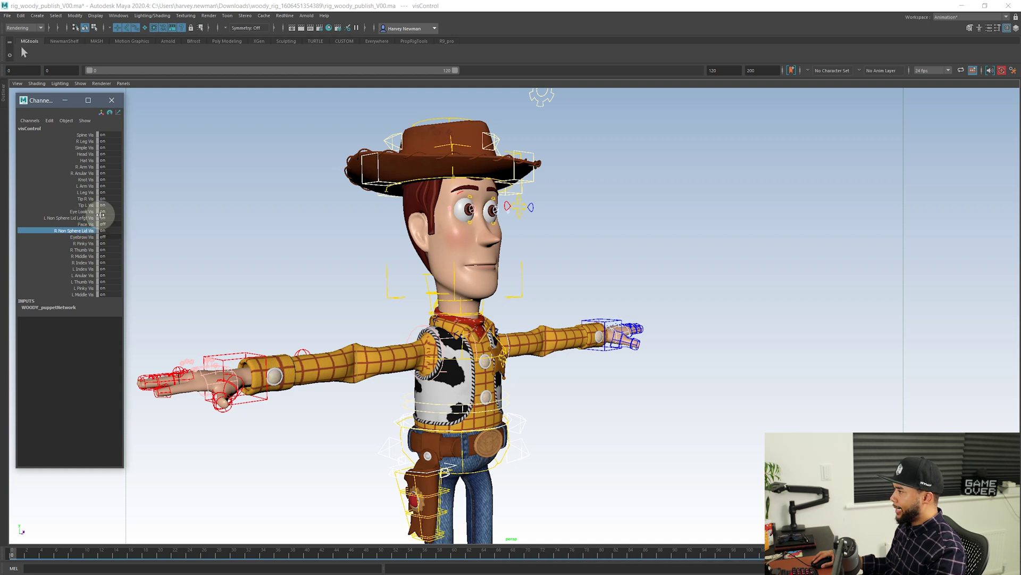
pyautogui.click(86, 160)
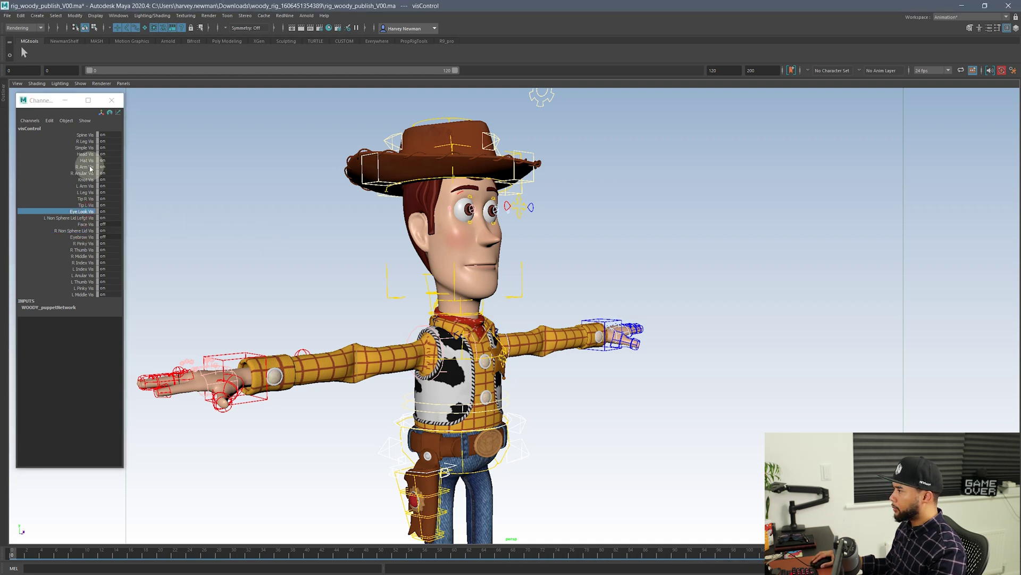
pyautogui.moveTo(354, 217); pyautogui.dragTo(173, 198, button='middle')
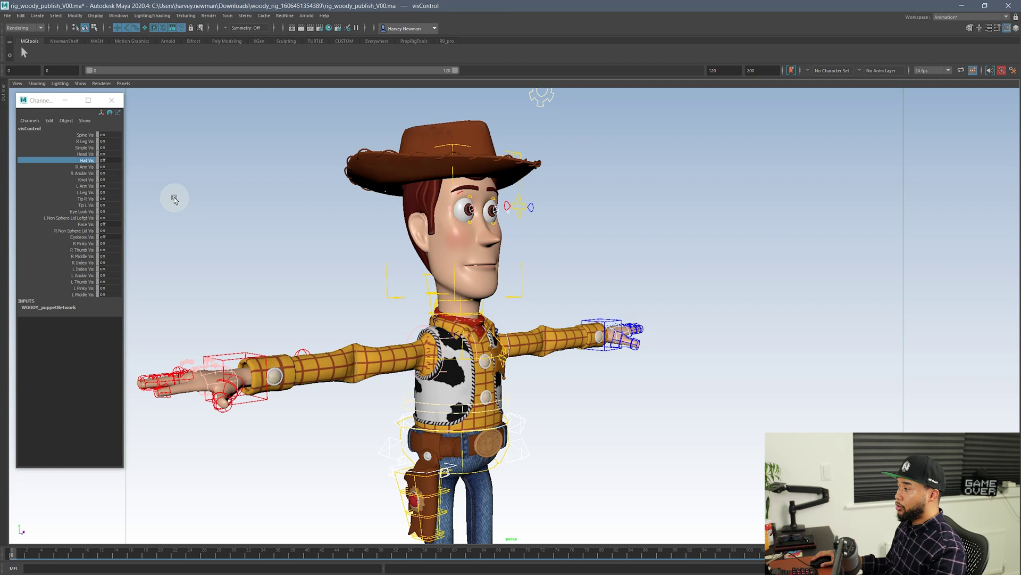
pyautogui.click(95, 166)
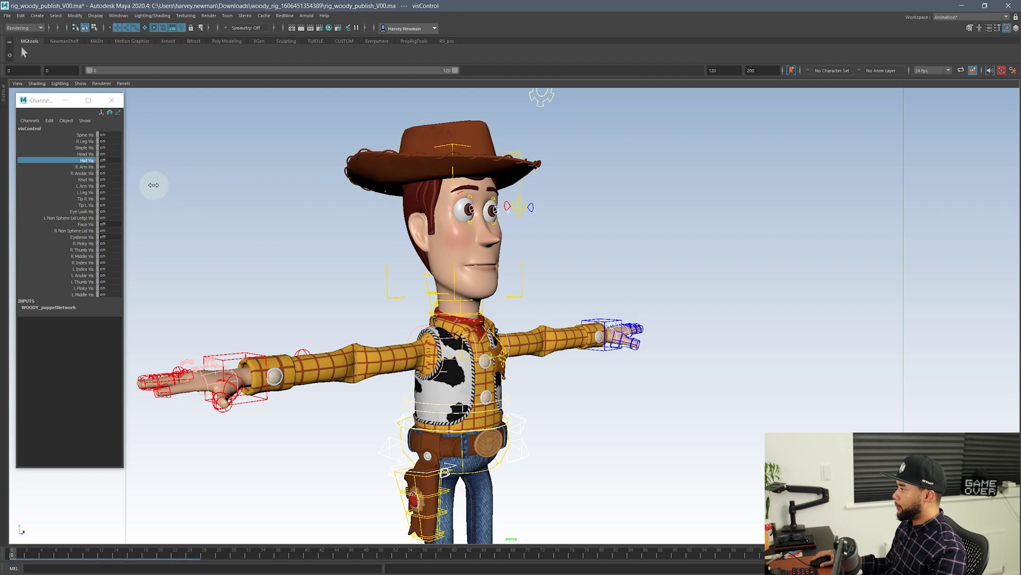
pyautogui.moveTo(349, 185)
pyautogui.keyDown('alt'); pyautogui.mouseDown()
pyautogui.moveTo(323, 194)
pyautogui.moveTo(345, 201)
pyautogui.mouseUp(); pyautogui.keyUp('alt')
# - Toggle Head Vis off and back on while checking the controls around the head
pyautogui.click(85, 142)
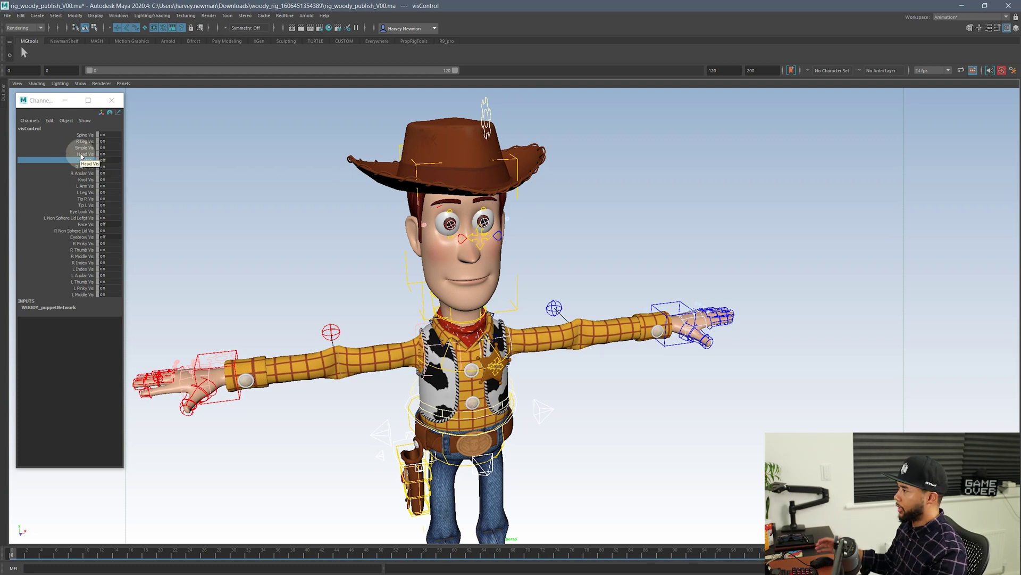
pyautogui.click(81, 155)
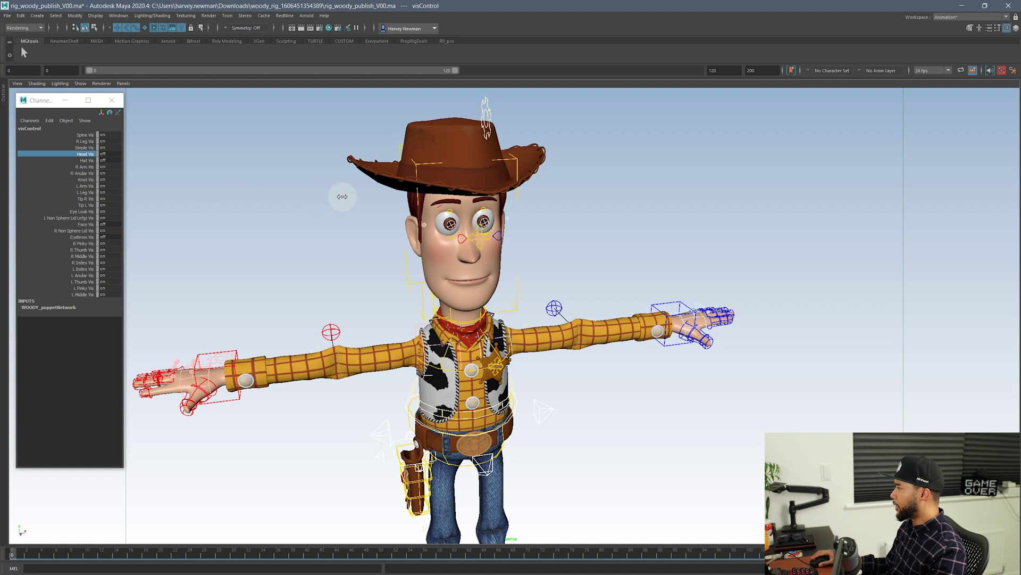
pyautogui.keyDown('alt'); pyautogui.moveTo(346, 253); pyautogui.dragTo(261, 214); pyautogui.keyUp('alt')
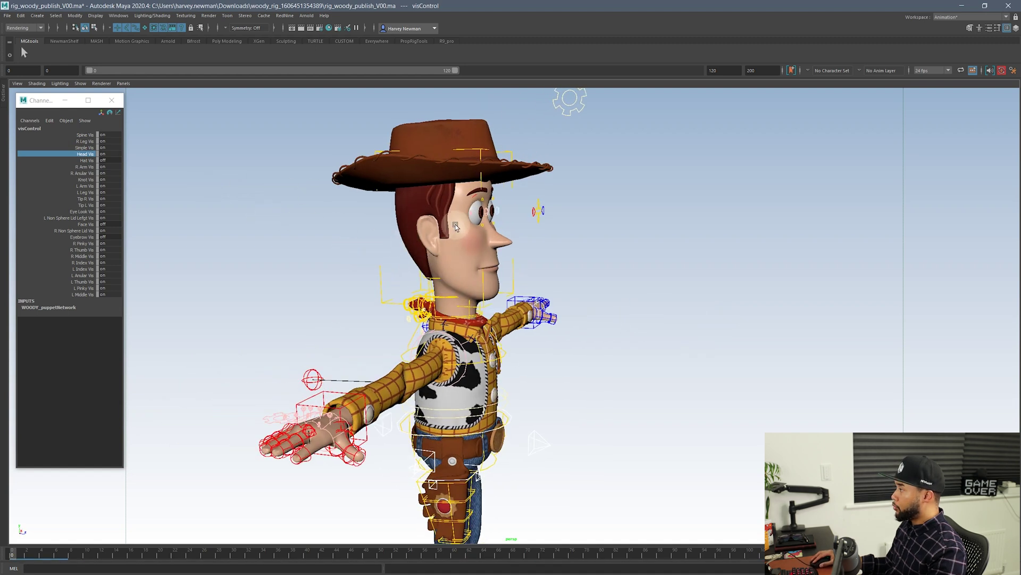
pyautogui.keyDown('alt'); pyautogui.moveTo(344, 203); pyautogui.dragTo(436, 241); pyautogui.keyUp('alt')
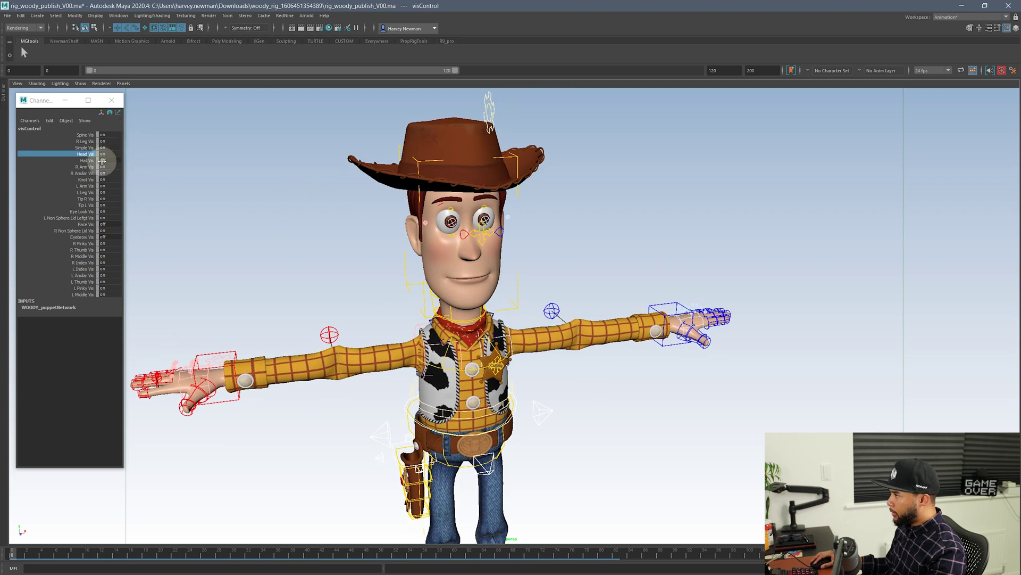
# - Set Simple Vis to off to hide the controls around the gun holster
pyautogui.click(85, 148)
pyautogui.keyDown('alt'); pyautogui.moveTo(296, 201); pyautogui.dragTo(498, 306); pyautogui.keyUp('alt')
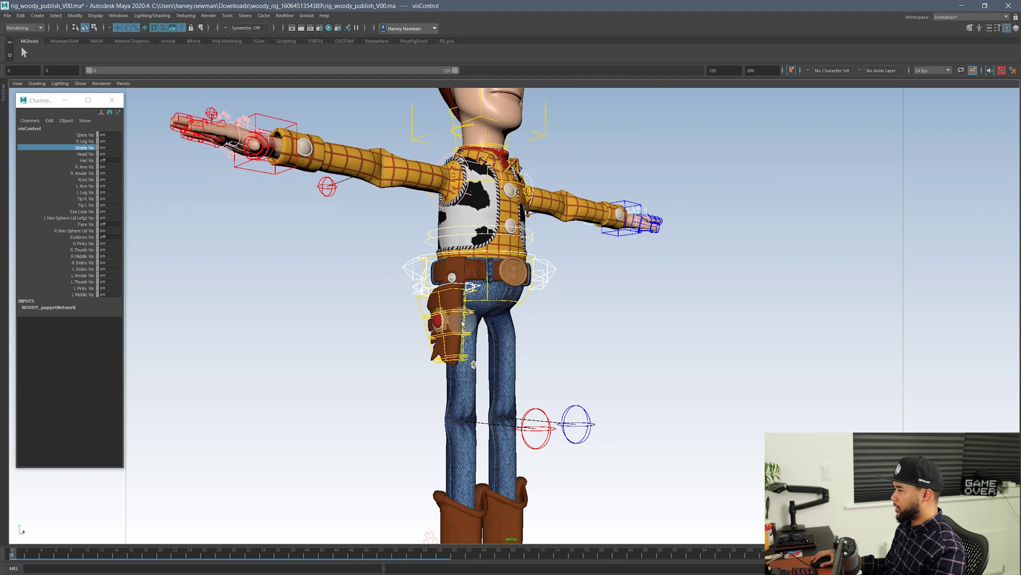
pyautogui.keyDown('alt'); pyautogui.moveTo(360, 250); pyautogui.dragTo(424, 318); pyautogui.keyUp('alt')
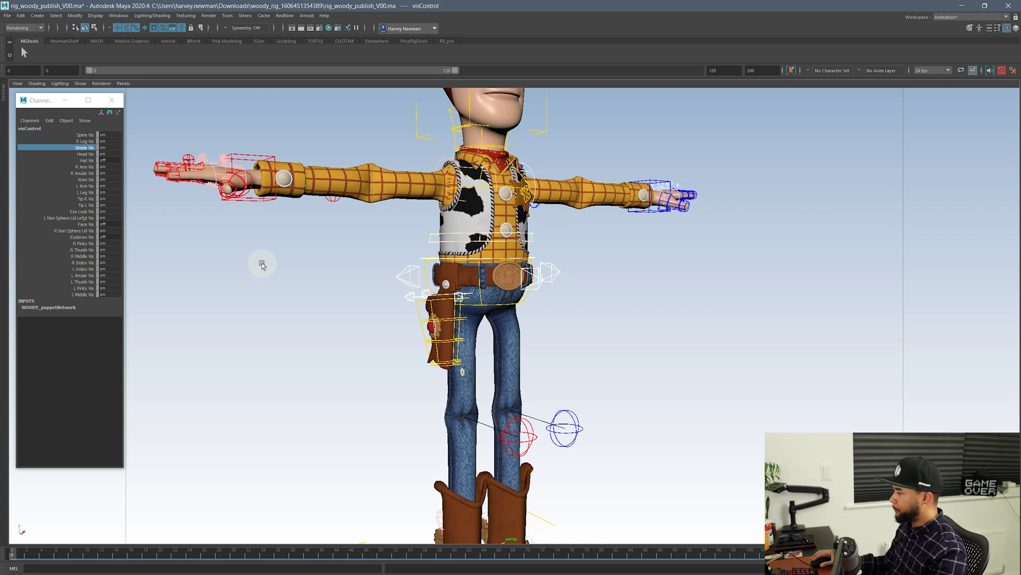
pyautogui.moveTo(347, 259); pyautogui.dragTo(253, 251, button='middle')
pyautogui.keyDown('alt'); pyautogui.moveTo(416, 357); pyautogui.dragTo(393, 359); pyautogui.keyUp('alt')
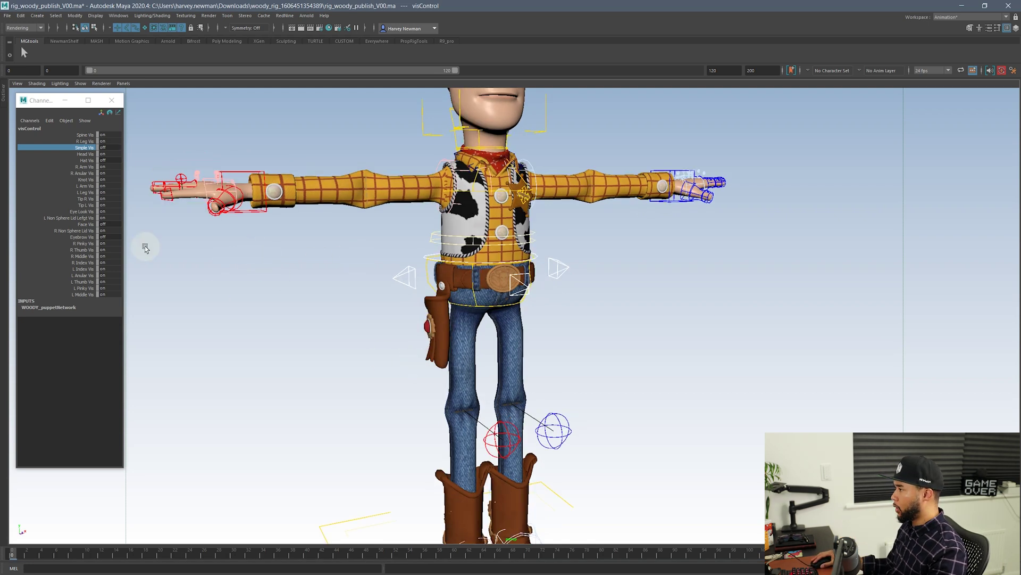
# - Try the Spine Vis and Tip L Vis channels to identify the controls they govern
pyautogui.click(91, 136)
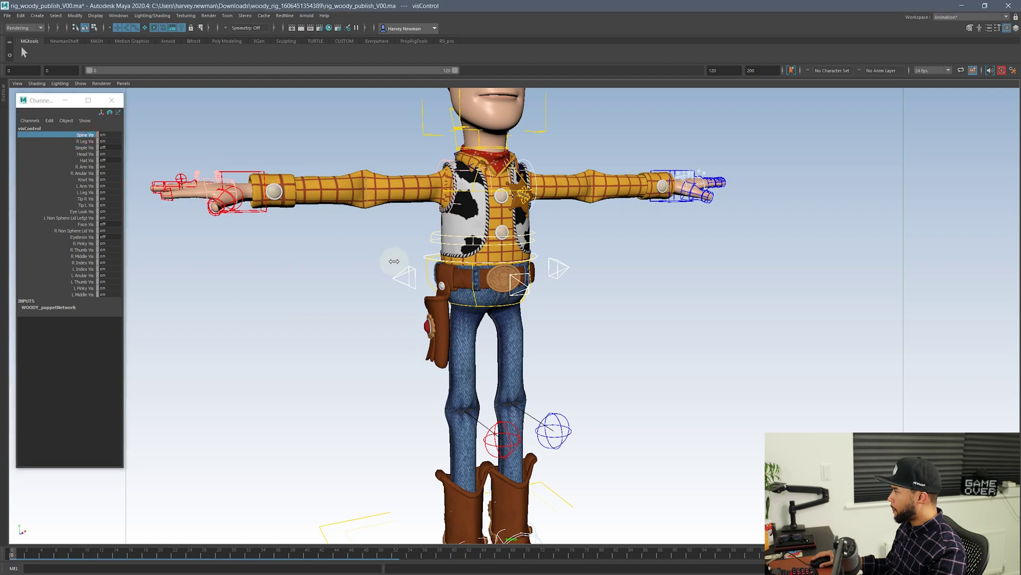
pyautogui.click(86, 206)
pyautogui.keyDown('alt'); pyautogui.moveTo(354, 247); pyautogui.dragTo(341, 345, button='middle'); pyautogui.keyUp('alt')
pyautogui.moveTo(50, 332); pyautogui.dragTo(138, 230, button='middle')
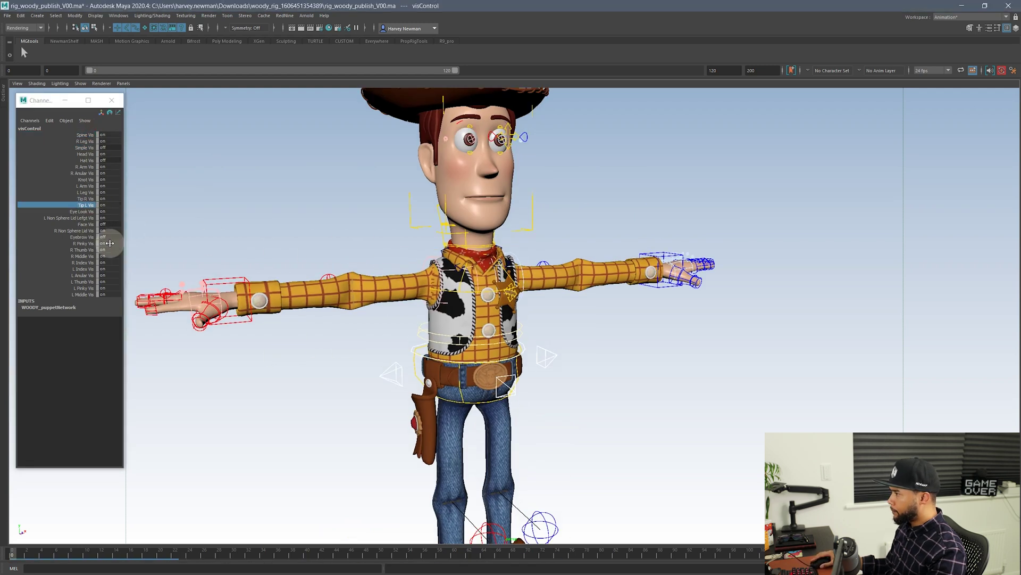
# - Set the left and right Non Sphere Lid visibility channels to off
pyautogui.click(82, 218)
pyautogui.moveTo(564, 305); pyautogui.dragTo(98, 239, button='middle')
pyautogui.click(87, 231)
pyautogui.moveTo(476, 313); pyautogui.dragTo(55, 296, button='middle')
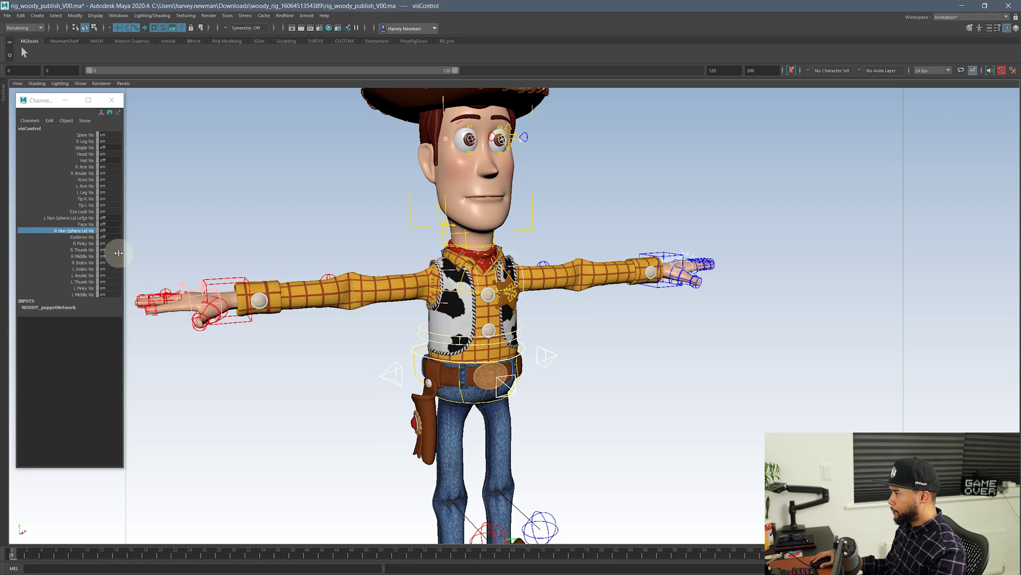
# - Try the R Pinky Vis and R Index Vis channels to check the right-hand finger controls
pyautogui.click(88, 243)
pyautogui.keyDown('alt'); pyautogui.moveTo(255, 304); pyautogui.dragTo(438, 290); pyautogui.keyUp('alt')
pyautogui.click(83, 262)
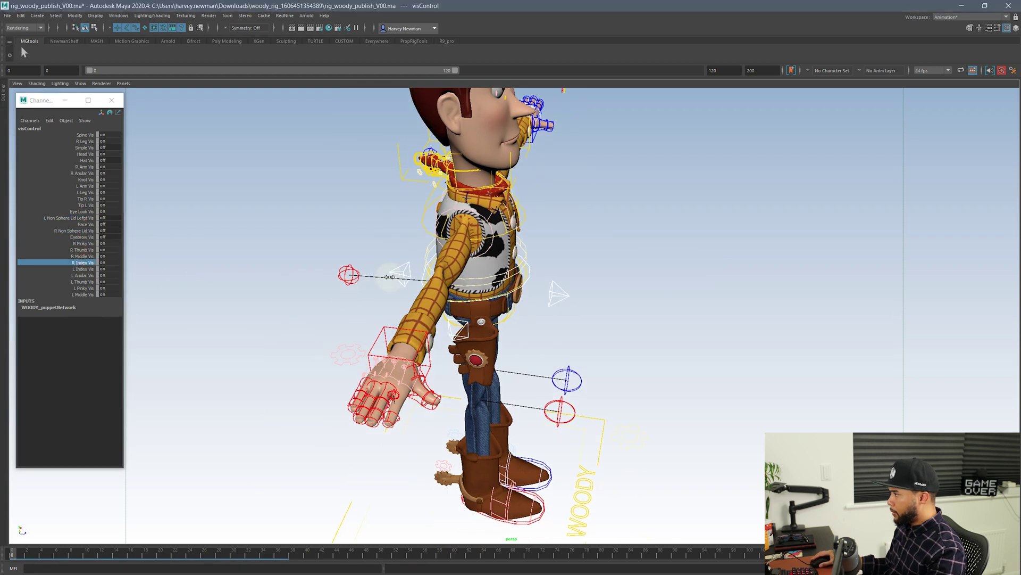
pyautogui.click(80, 231)
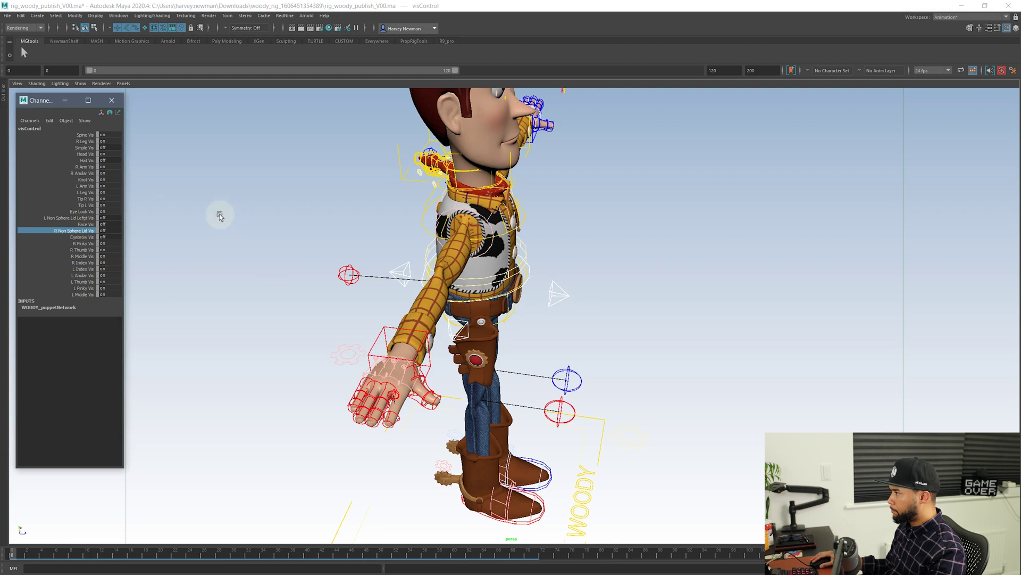
# - Examine the controls still shown on the Woody rig from head to boots
pyautogui.keyDown('alt'); pyautogui.moveTo(219, 214); pyautogui.dragTo(479, 264); pyautogui.keyUp('alt')
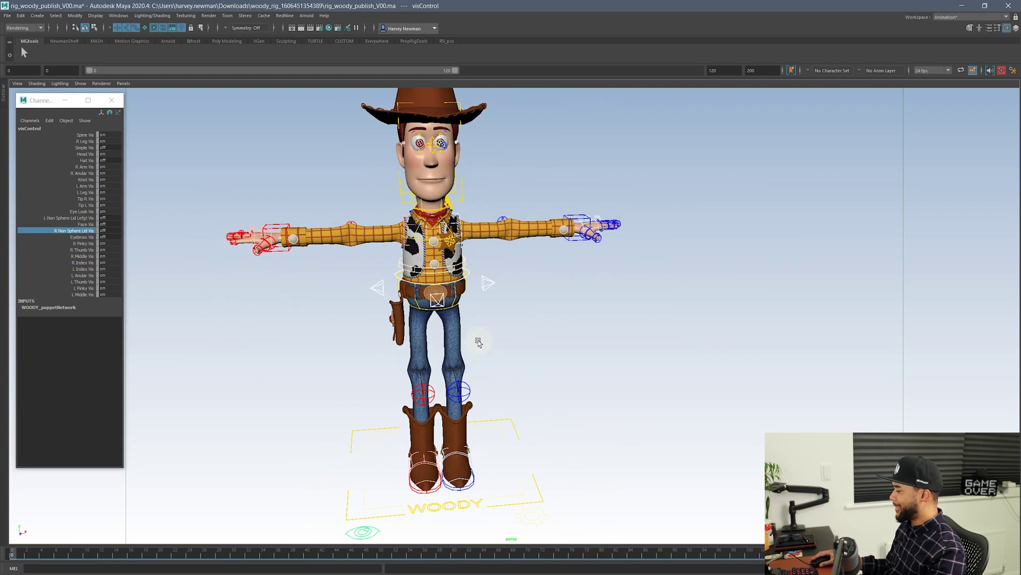
pyautogui.keyDown('alt'); pyautogui.moveTo(478, 341); pyautogui.dragTo(481, 299, button='middle'); pyautogui.keyUp('alt')
pyautogui.keyDown('alt'); pyautogui.moveTo(348, 196); pyautogui.dragTo(346, 214, button='middle'); pyautogui.keyUp('alt')
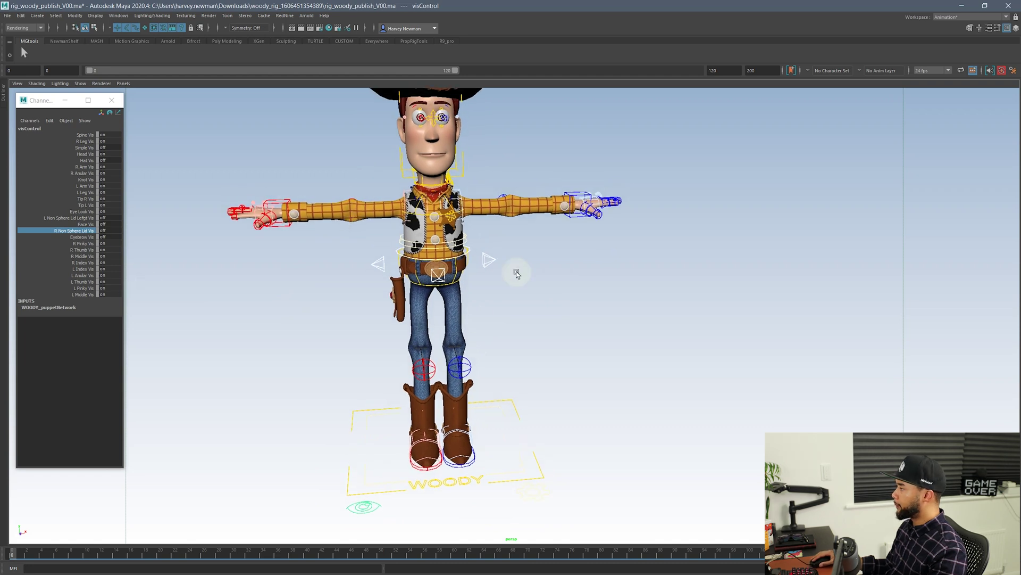
pyautogui.keyDown('alt'); pyautogui.moveTo(516, 273); pyautogui.dragTo(477, 241); pyautogui.keyUp('alt')
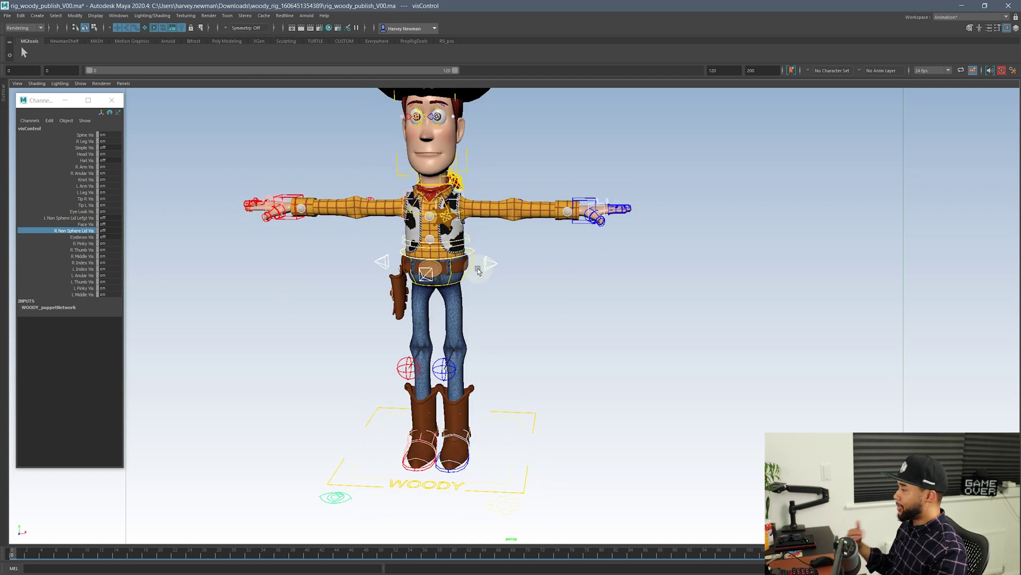
pyautogui.keyDown('alt'); pyautogui.moveTo(477, 269); pyautogui.dragTo(469, 283, button='middle'); pyautogui.keyUp('alt')
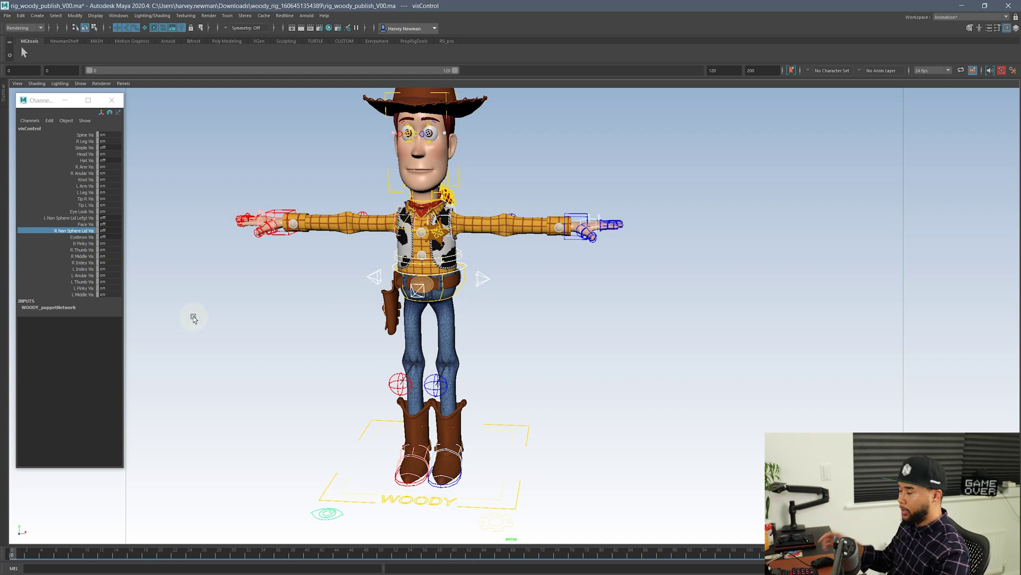
pyautogui.keyDown('alt'); pyautogui.moveTo(282, 321); pyautogui.dragTo(314, 323); pyautogui.keyUp('alt')
pyautogui.keyDown('alt'); pyautogui.moveTo(314, 324); pyautogui.dragTo(373, 391, button='middle'); pyautogui.keyUp('alt')
pyautogui.keyDown('alt'); pyautogui.moveTo(372, 391); pyautogui.dragTo(449, 392, button='right'); pyautogui.keyUp('alt')
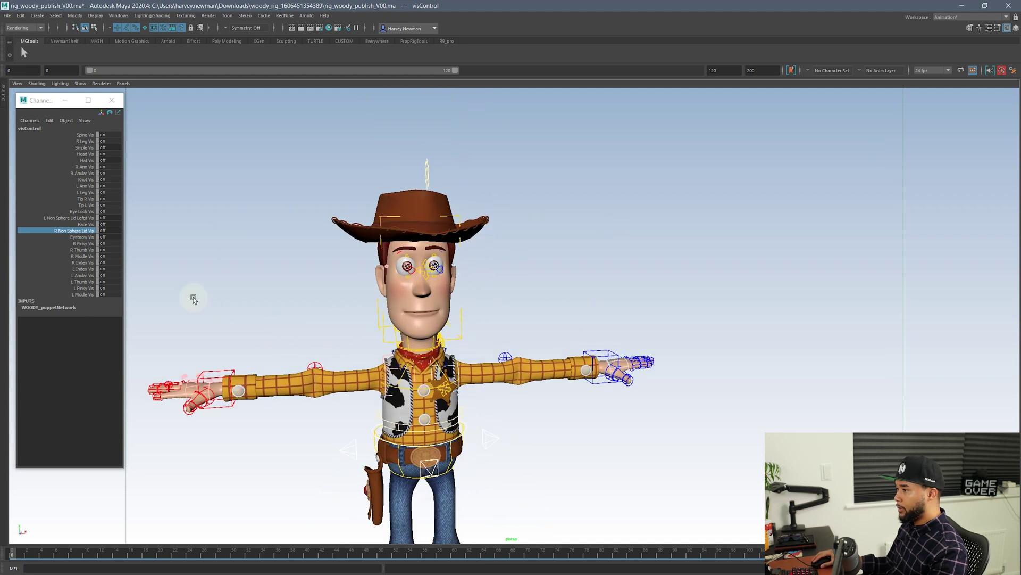
# - Float the Layer Editor as a separate window beside the Channel Box
pyautogui.moveTo(1020, 175); pyautogui.dragTo(195, 151)
pyautogui.moveTo(293, 227); pyautogui.dragTo(247, 174)
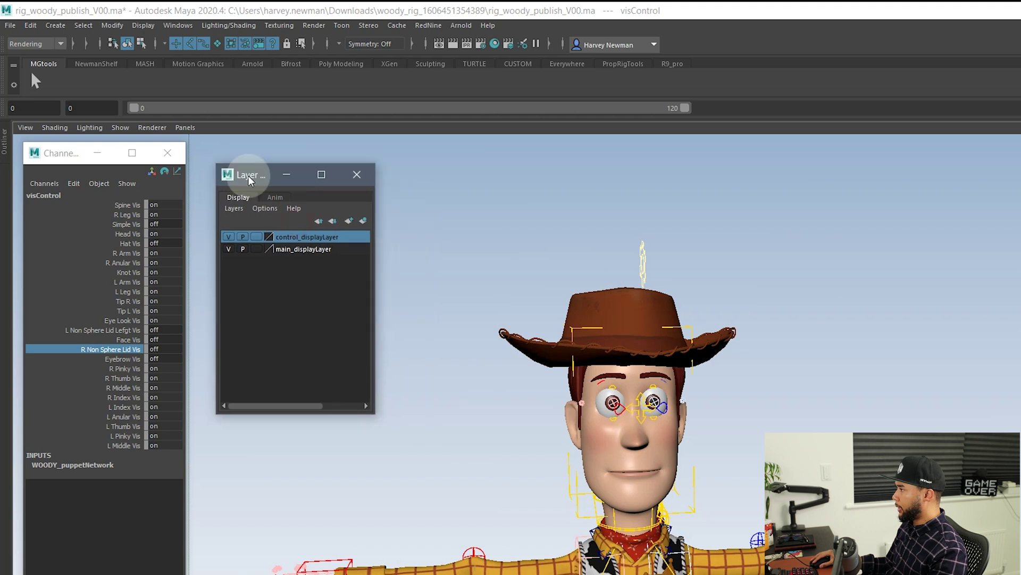
pyautogui.keyDown('alt'); pyautogui.moveTo(712, 435); pyautogui.dragTo(774, 435, button='middle'); pyautogui.keyUp('alt')
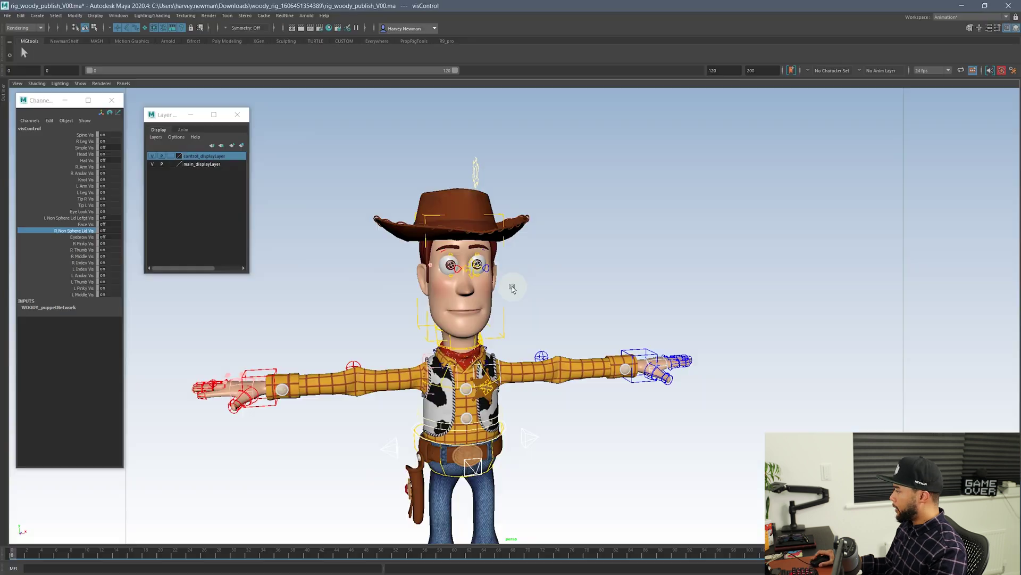
# - Select the eye-look target controls in front of Woody's face and assign them to a new display layer
pyautogui.keyDown('alt'); pyautogui.moveTo(773, 435); pyautogui.dragTo(791, 441); pyautogui.keyUp('alt')
pyautogui.keyDown('alt'); pyautogui.moveTo(790, 441); pyautogui.dragTo(818, 446, button='right'); pyautogui.keyUp('alt')
pyautogui.keyDown('alt'); pyautogui.moveTo(818, 446); pyautogui.dragTo(774, 418); pyautogui.keyUp('alt')
pyautogui.keyDown('alt'); pyautogui.moveTo(774, 418); pyautogui.dragTo(790, 484, button='middle'); pyautogui.keyUp('alt')
pyautogui.keyDown('alt'); pyautogui.moveTo(524, 319); pyautogui.dragTo(528, 230); pyautogui.keyUp('alt')
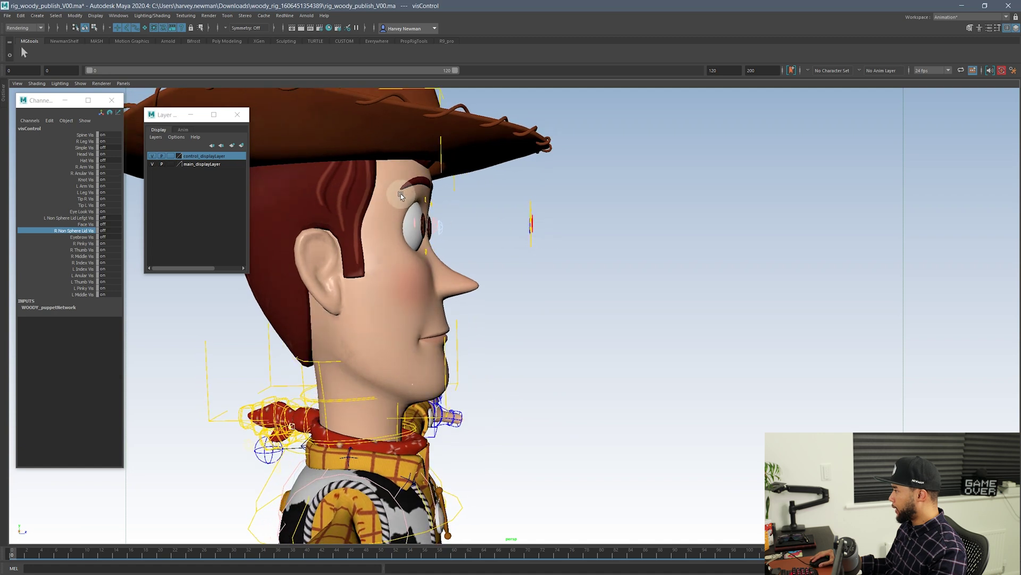
pyautogui.moveTo(574, 256); pyautogui.dragTo(588, 261)
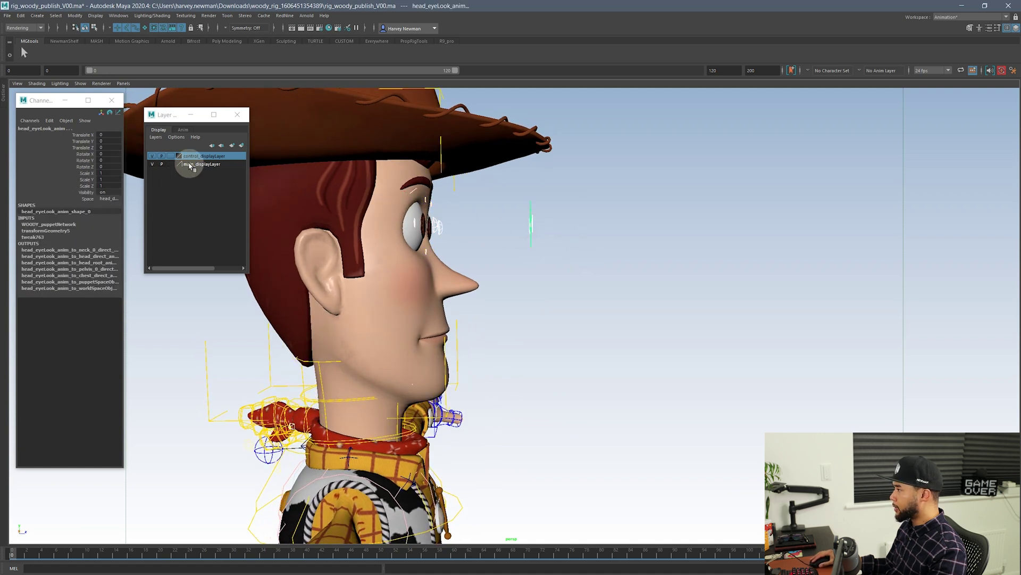
pyautogui.click(241, 145)
# - Rename the new display layer HiddenControls and turn off its visibility
pyautogui.click(189, 156)
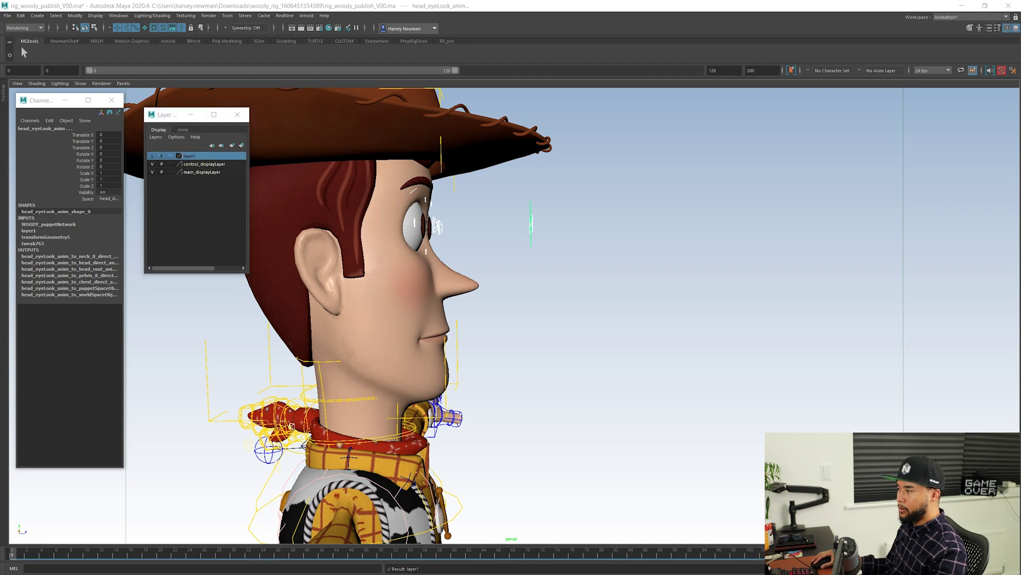
pyautogui.doubleClick(189, 156)
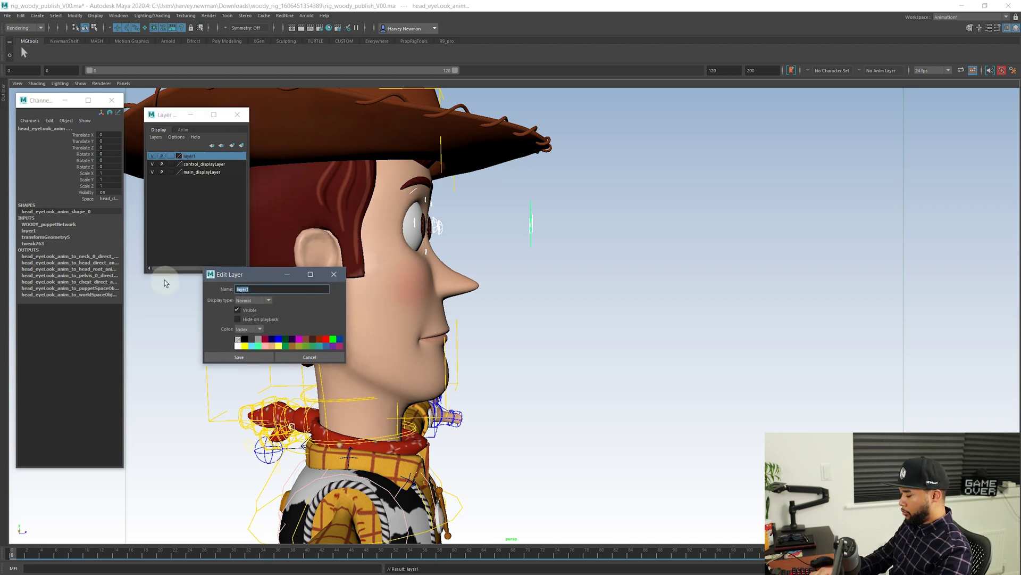
pyautogui.write('HiddenC')
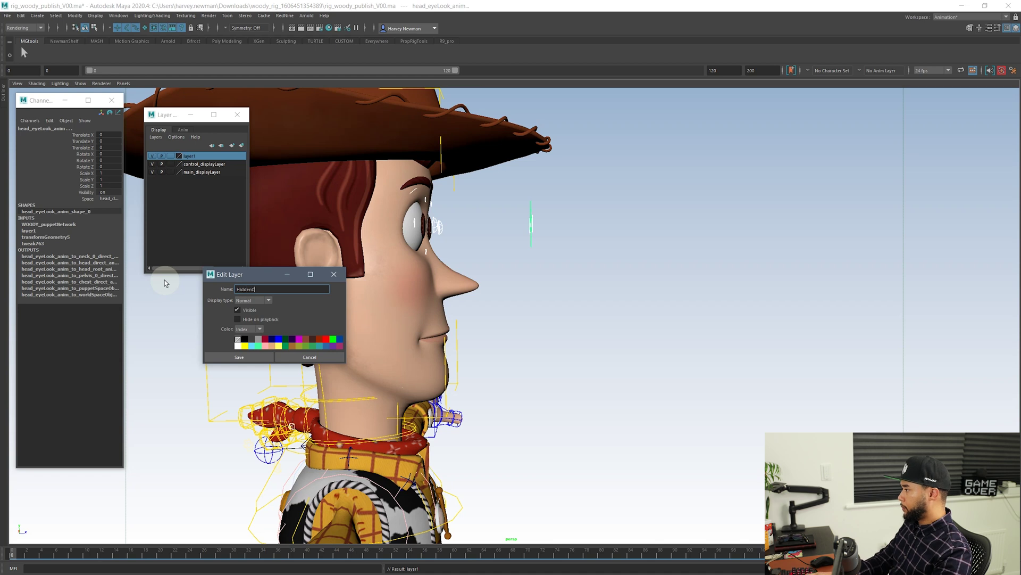
pyautogui.write('ontrols')
pyautogui.press('Return')
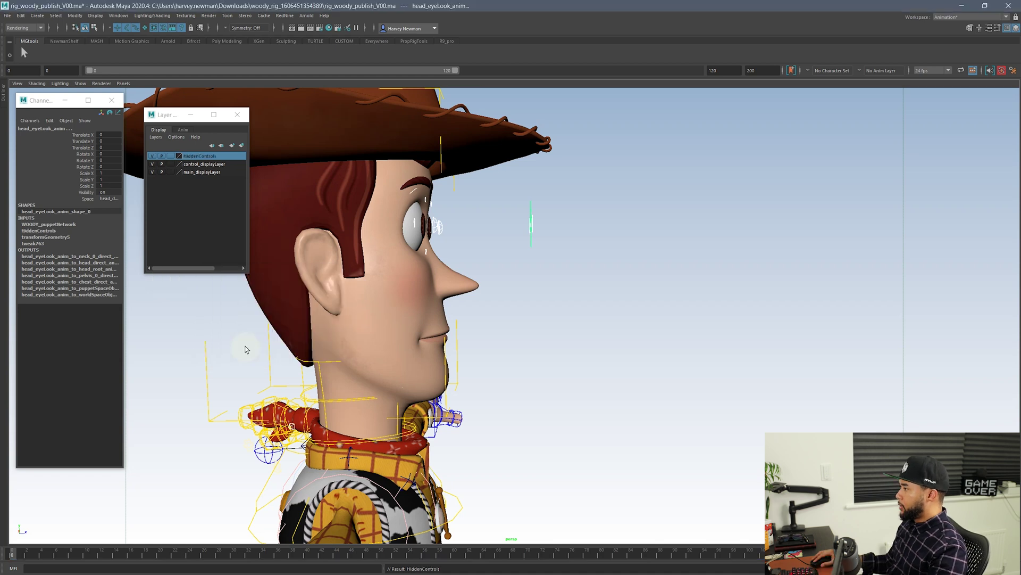
pyautogui.click(152, 156)
# - Examine the controls still shown around Woody's head, torso and arms
pyautogui.keyDown('alt'); pyautogui.moveTo(522, 248); pyautogui.dragTo(477, 253); pyautogui.keyUp('alt')
pyautogui.keyDown('alt'); pyautogui.moveTo(644, 295); pyautogui.dragTo(561, 238, button='right'); pyautogui.keyUp('alt')
pyautogui.keyDown('alt'); pyautogui.moveTo(562, 239); pyautogui.dragTo(531, 294); pyautogui.keyUp('alt')
pyautogui.keyDown('alt'); pyautogui.moveTo(557, 347); pyautogui.dragTo(580, 253, button='middle'); pyautogui.keyUp('alt')
pyautogui.keyDown('alt'); pyautogui.moveTo(580, 252); pyautogui.dragTo(584, 283); pyautogui.keyUp('alt')
pyautogui.keyDown('alt'); pyautogui.moveTo(506, 283); pyautogui.dragTo(557, 283, button='right'); pyautogui.keyUp('alt')
pyautogui.keyDown('alt'); pyautogui.moveTo(556, 283); pyautogui.dragTo(557, 342, button='middle'); pyautogui.keyUp('alt')
pyautogui.moveTo(558, 342)
pyautogui.keyDown('alt'); pyautogui.mouseDown()
pyautogui.moveTo(623, 335)
pyautogui.moveTo(573, 342)
pyautogui.mouseUp(); pyautogui.keyUp('alt')
pyautogui.scroll(-3, 597, 345)
pyautogui.scroll(5, 573, 342)
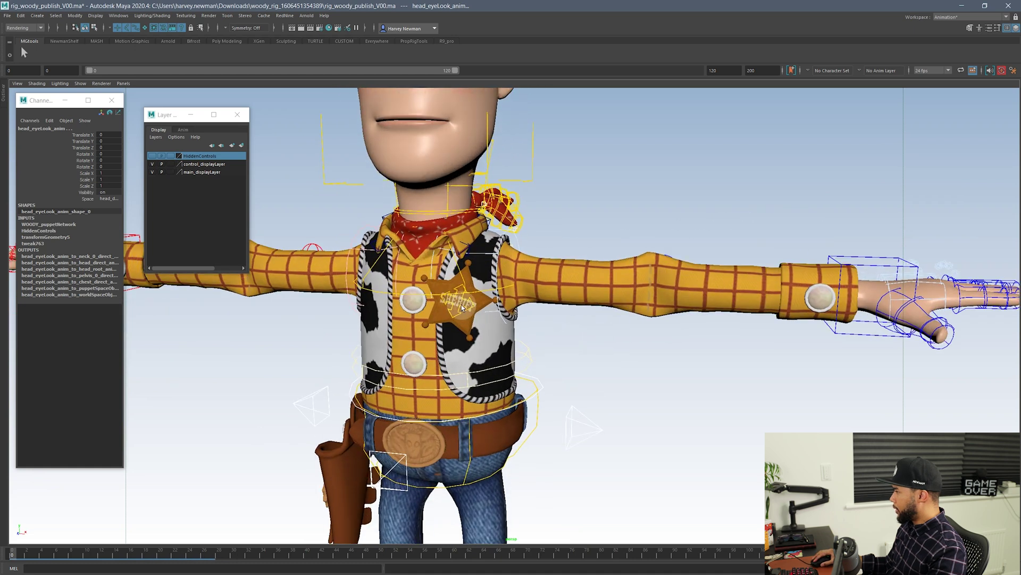
# - Test-move the sheriff star control on the vest, undo the move, and add the control to the HiddenControls layer
pyautogui.click(460, 307)
pyautogui.press('w')
pyautogui.moveTo(459, 305)
pyautogui.mouseDown()
pyautogui.moveTo(472, 294)
pyautogui.moveTo(454, 303)
pyautogui.mouseUp()
pyautogui.hotkey('ctrl', 'z')
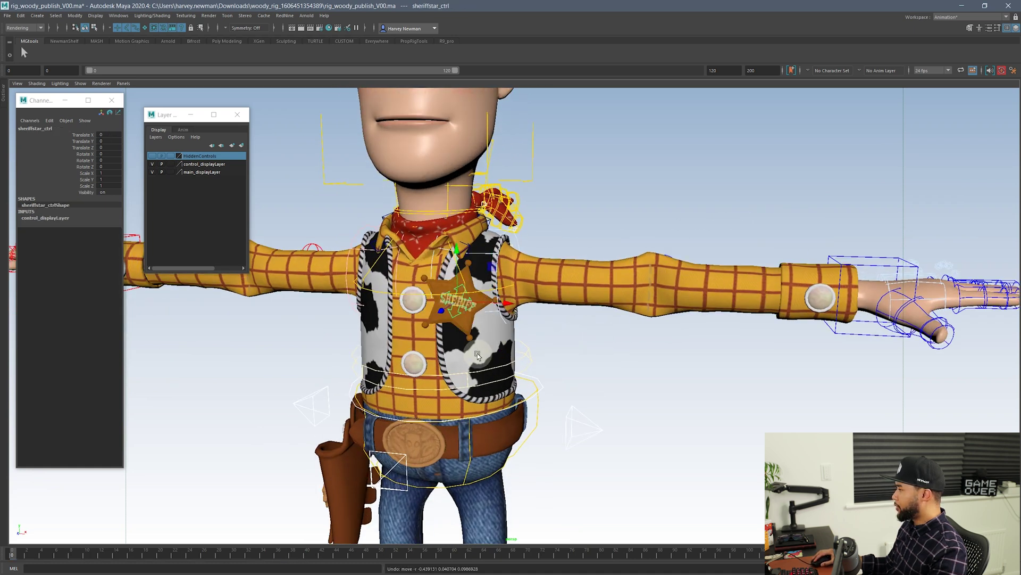
pyautogui.keyDown('alt'); pyautogui.moveTo(509, 356); pyautogui.dragTo(523, 339); pyautogui.keyUp('alt')
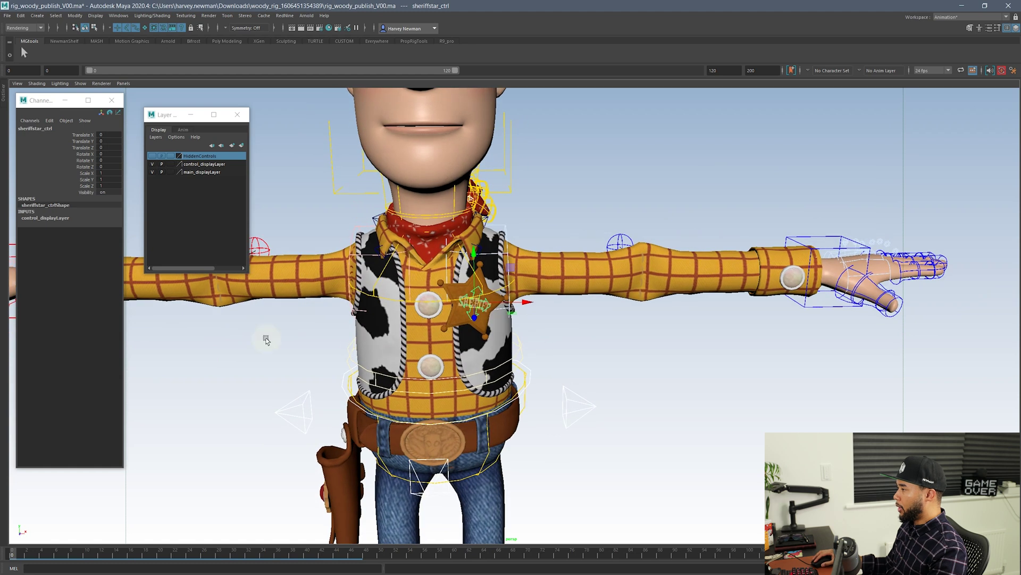
pyautogui.rightClick(204, 158)
pyautogui.click(238, 173)
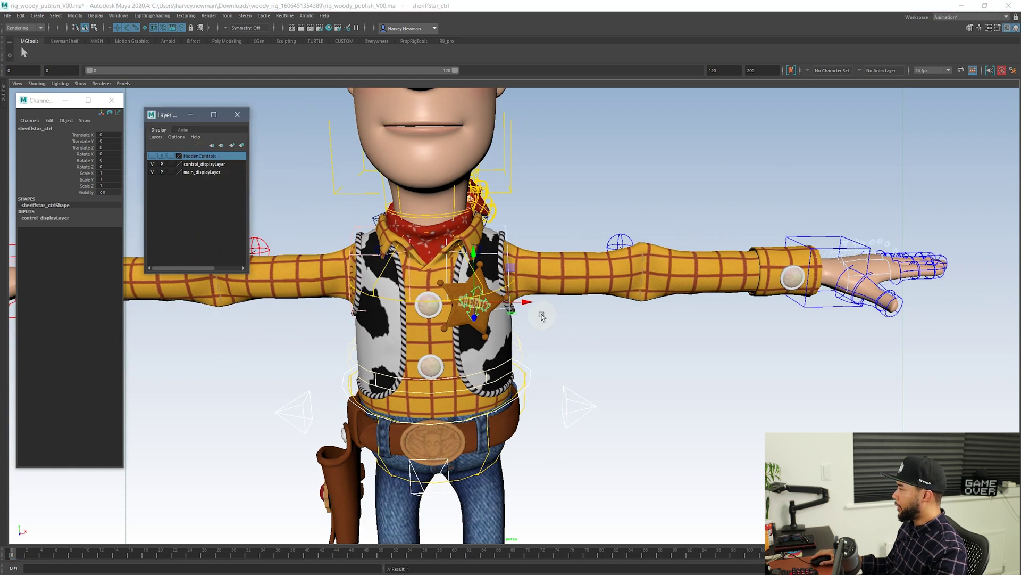
# - Check the waist controls by selecting the spine centre-of-gravity control with the Rotate tool active
pyautogui.keyDown('alt'); pyautogui.moveTo(539, 312); pyautogui.dragTo(622, 275, button='middle'); pyautogui.keyUp('alt')
pyautogui.keyDown('alt'); pyautogui.moveTo(622, 275); pyautogui.dragTo(526, 300, button='right'); pyautogui.keyUp('alt')
pyautogui.keyDown('alt'); pyautogui.moveTo(526, 301); pyautogui.dragTo(545, 245); pyautogui.keyUp('alt')
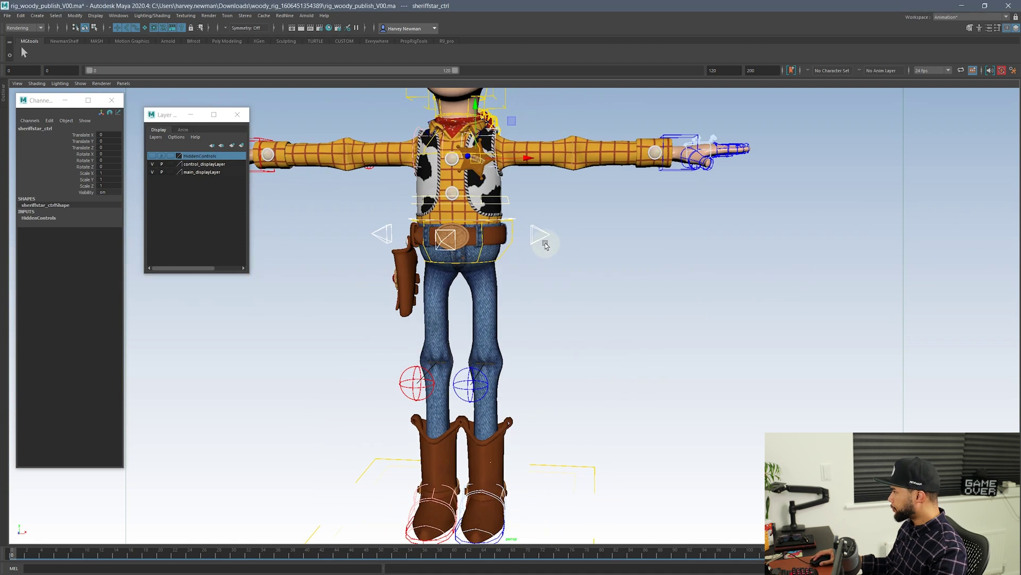
pyautogui.click(545, 245)
pyautogui.click(490, 247)
pyautogui.press('e')
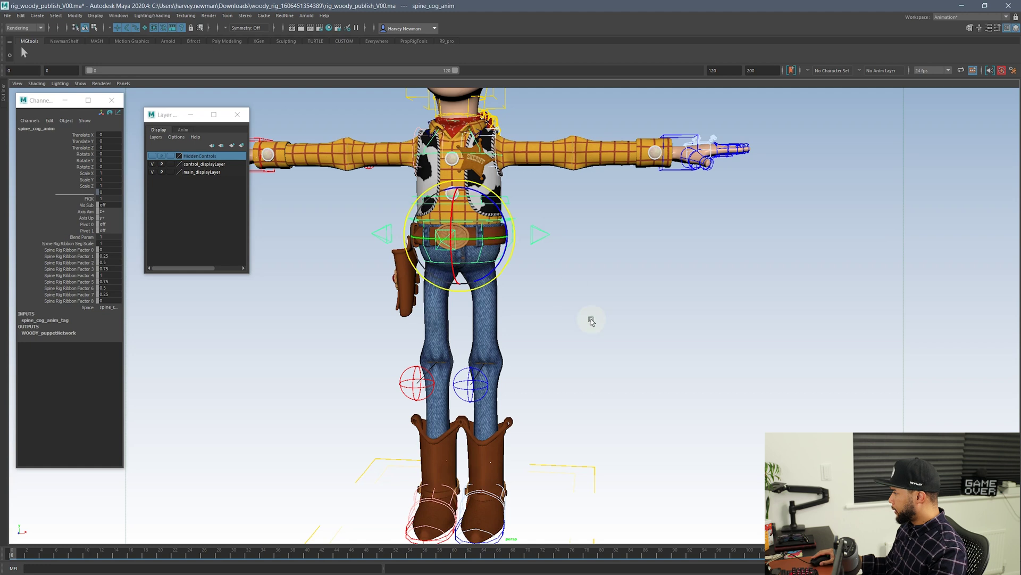
# - Test-rotate the right foot's ball hinge control and undo the rotation
pyautogui.keyDown('alt'); pyautogui.moveTo(591, 322); pyautogui.dragTo(591, 185, button='middle'); pyautogui.keyUp('alt')
pyautogui.keyDown('alt'); pyautogui.moveTo(550, 305); pyautogui.dragTo(429, 333); pyautogui.keyUp('alt')
pyautogui.keyDown('alt'); pyautogui.moveTo(429, 333); pyautogui.dragTo(457, 360, button='right'); pyautogui.keyUp('alt')
pyautogui.scroll(1, 457, 361)
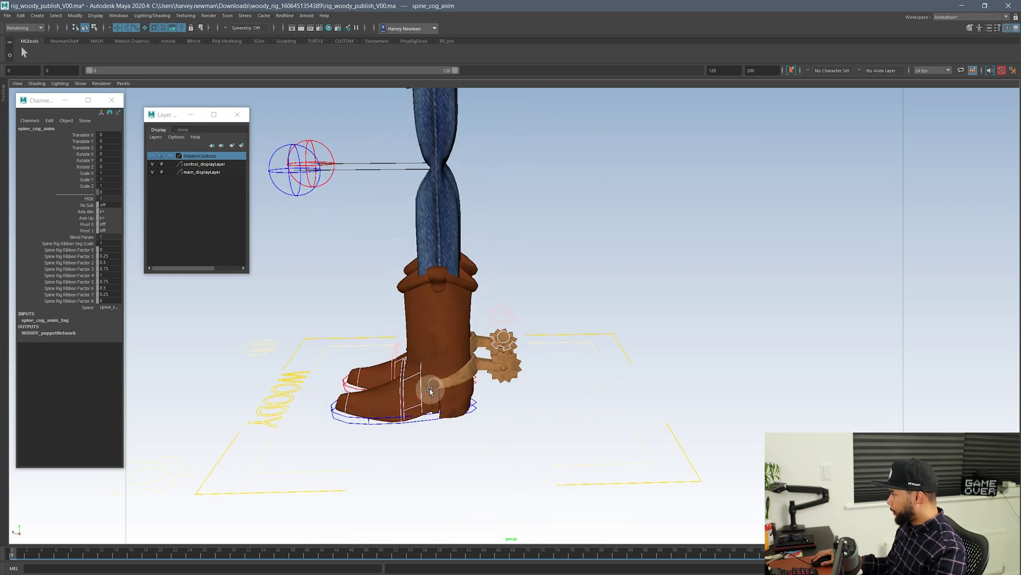
pyautogui.click(417, 376)
pyautogui.moveTo(431, 352); pyautogui.dragTo(403, 344)
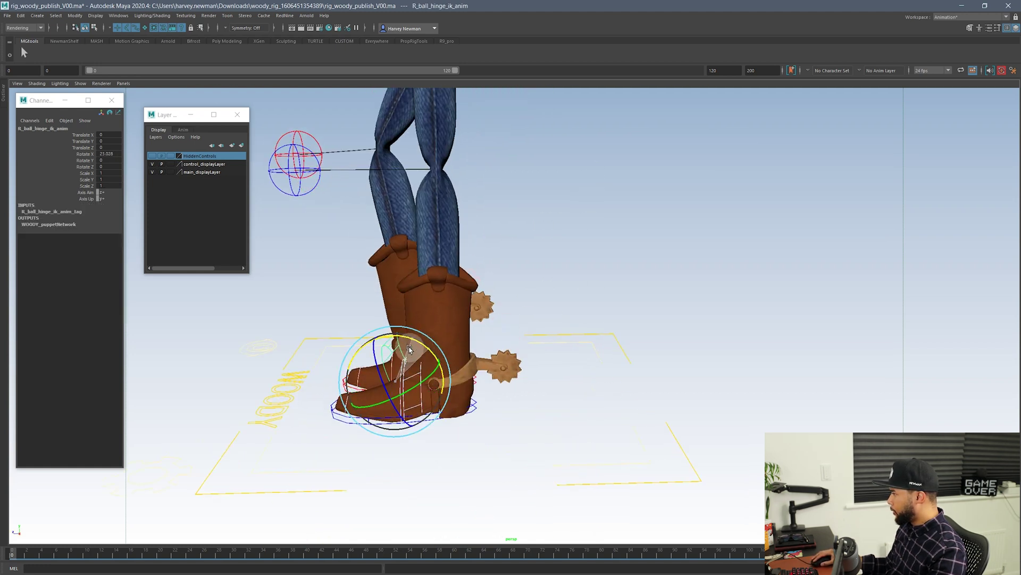
pyautogui.hotkey('ctrl', 'z')
# - Examine the remaining controls from the boots up to the left hand
pyautogui.keyDown('alt'); pyautogui.moveTo(418, 380); pyautogui.dragTo(463, 399); pyautogui.keyUp('alt')
pyautogui.keyDown('alt'); pyautogui.moveTo(462, 399); pyautogui.dragTo(427, 377, button='right'); pyautogui.keyUp('alt')
pyautogui.keyDown('alt'); pyautogui.moveTo(429, 372); pyautogui.dragTo(442, 513, button='middle'); pyautogui.keyUp('alt')
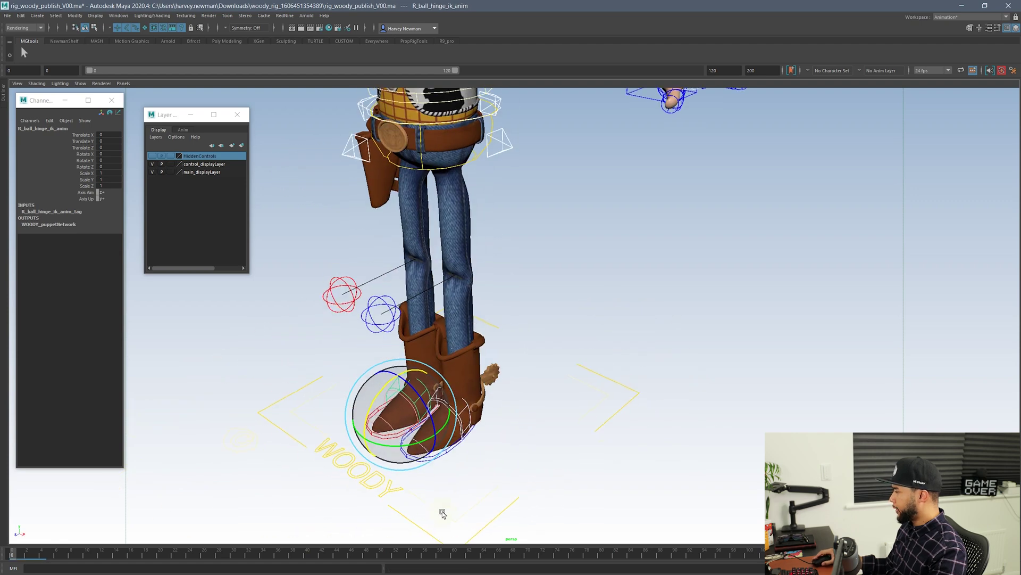
pyautogui.keyDown('alt'); pyautogui.moveTo(479, 192); pyautogui.dragTo(493, 331, button='middle'); pyautogui.keyUp('alt')
pyautogui.keyDown('alt'); pyautogui.moveTo(492, 330); pyautogui.dragTo(449, 288); pyautogui.keyUp('alt')
pyautogui.keyDown('alt'); pyautogui.moveTo(606, 332); pyautogui.dragTo(397, 353, button='middle'); pyautogui.keyUp('alt')
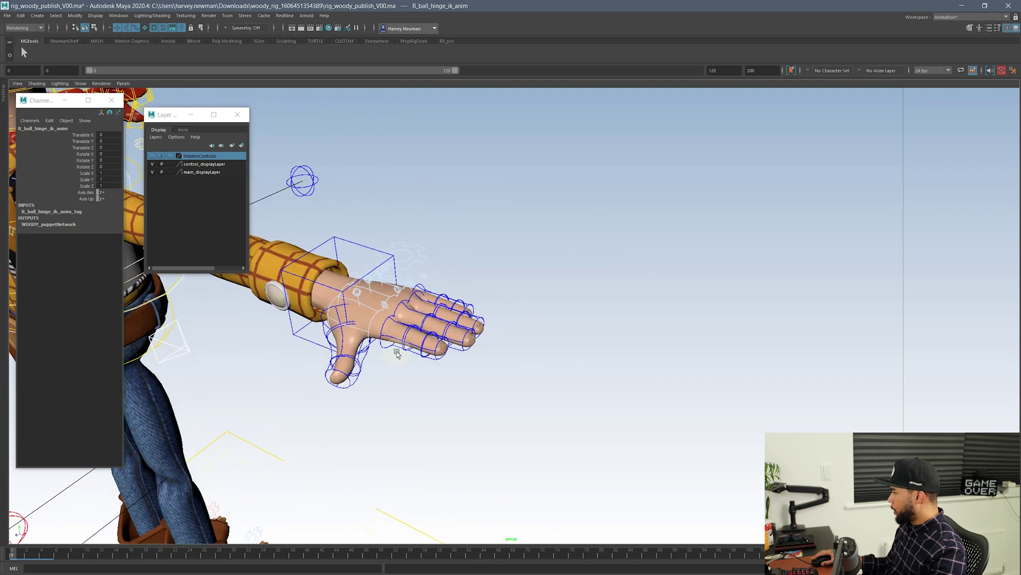
pyautogui.keyDown('alt'); pyautogui.moveTo(397, 354); pyautogui.dragTo(440, 337); pyautogui.keyUp('alt')
pyautogui.keyDown('alt'); pyautogui.moveTo(439, 337); pyautogui.dragTo(454, 447, button='middle'); pyautogui.keyUp('alt')
pyautogui.keyDown('alt'); pyautogui.moveTo(457, 248); pyautogui.dragTo(449, 391, button='middle'); pyautogui.keyUp('alt')
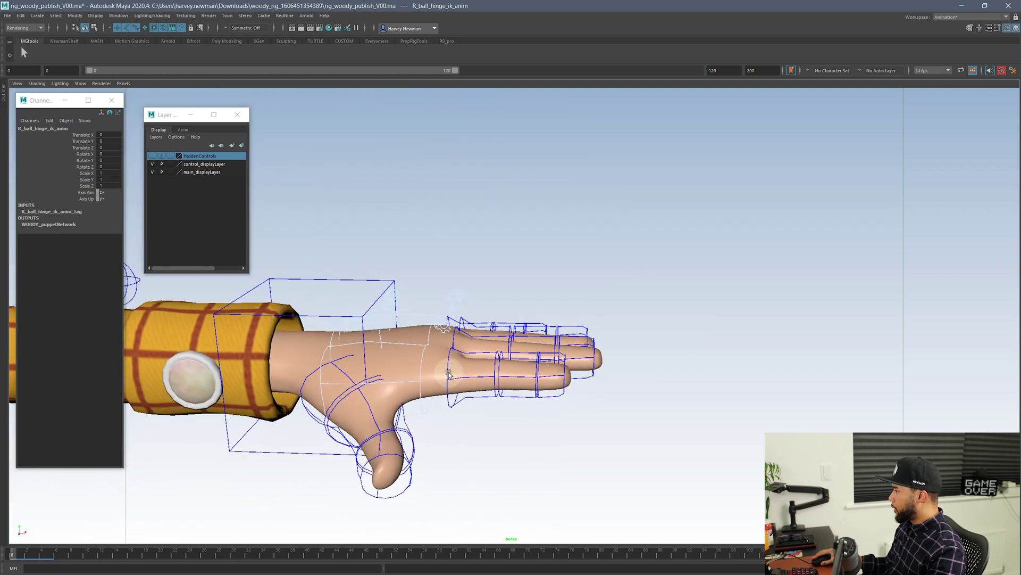
pyautogui.keyDown('alt'); pyautogui.moveTo(448, 391); pyautogui.dragTo(471, 394); pyautogui.keyUp('alt')
# - Switch the left index finger from FK to IK with the FKIK channel of its settings gear
pyautogui.click(470, 335)
pyautogui.scroll(2, 551, 323)
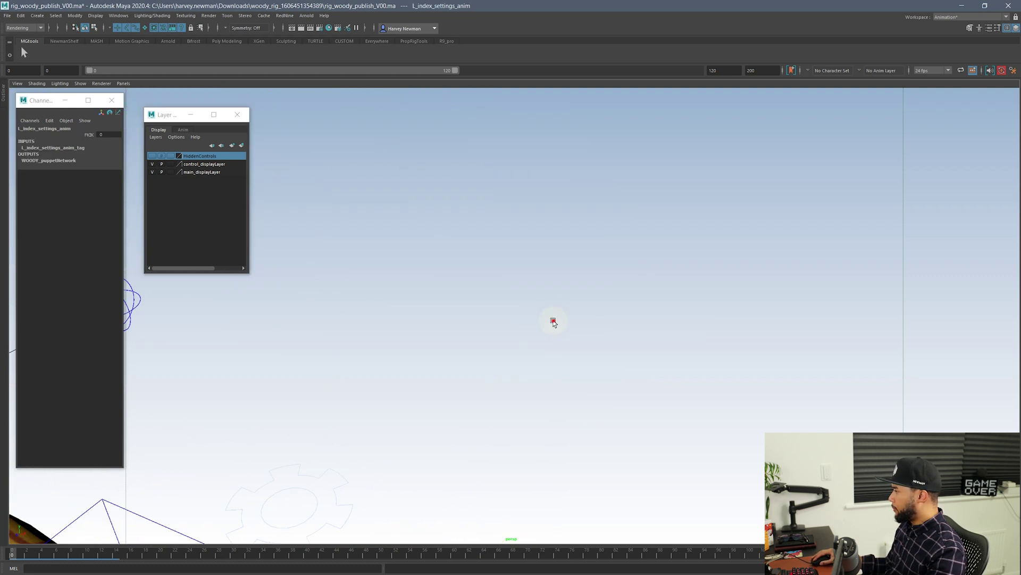
pyautogui.scroll(-2, 554, 322)
pyautogui.keyDown('alt'); pyautogui.moveTo(554, 322); pyautogui.dragTo(563, 307); pyautogui.keyUp('alt')
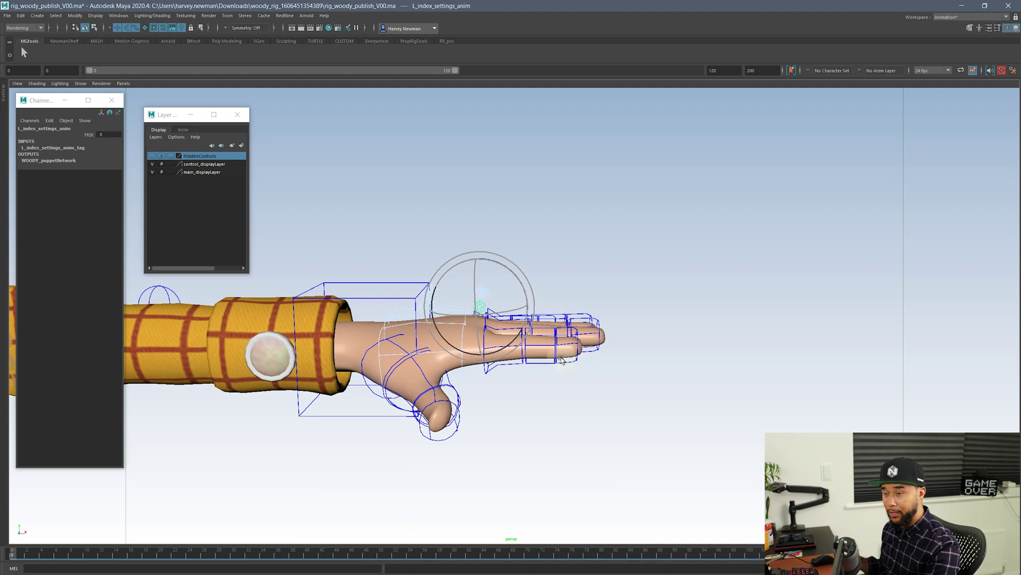
pyautogui.press('w')
pyautogui.keyDown('alt'); pyautogui.moveTo(525, 337); pyautogui.dragTo(552, 319); pyautogui.keyUp('alt')
pyautogui.keyDown('alt'); pyautogui.moveTo(515, 314); pyautogui.dragTo(436, 265, button='right'); pyautogui.keyUp('alt')
pyautogui.keyDown('alt'); pyautogui.moveTo(435, 266); pyautogui.dragTo(467, 228); pyautogui.keyUp('alt')
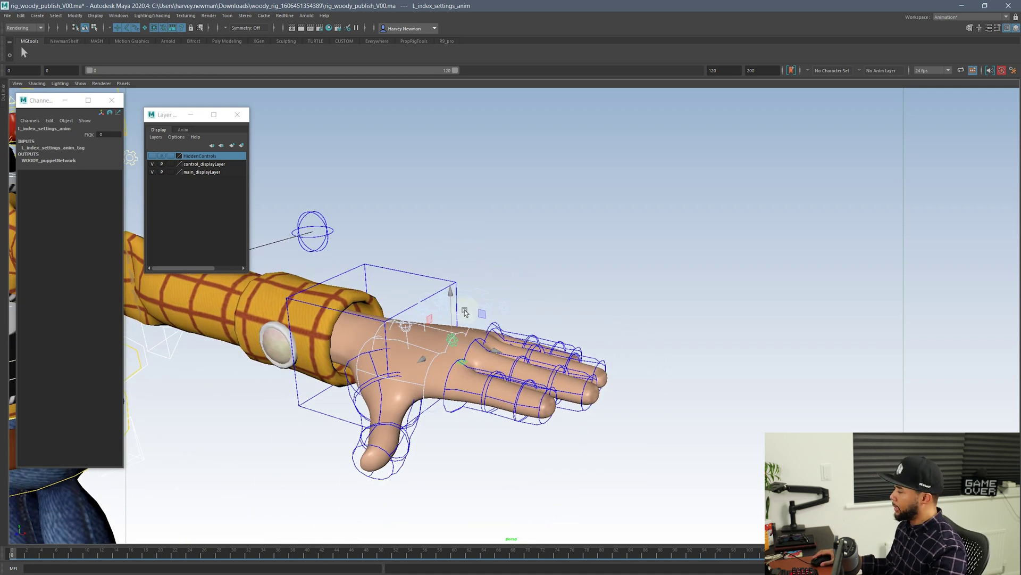
pyautogui.scroll(-2, 461, 323)
pyautogui.keyDown('alt'); pyautogui.moveTo(462, 329); pyautogui.dragTo(479, 336); pyautogui.keyUp('alt')
pyautogui.keyDown('alt'); pyautogui.moveTo(479, 336); pyautogui.dragTo(529, 374, button='right'); pyautogui.keyUp('alt')
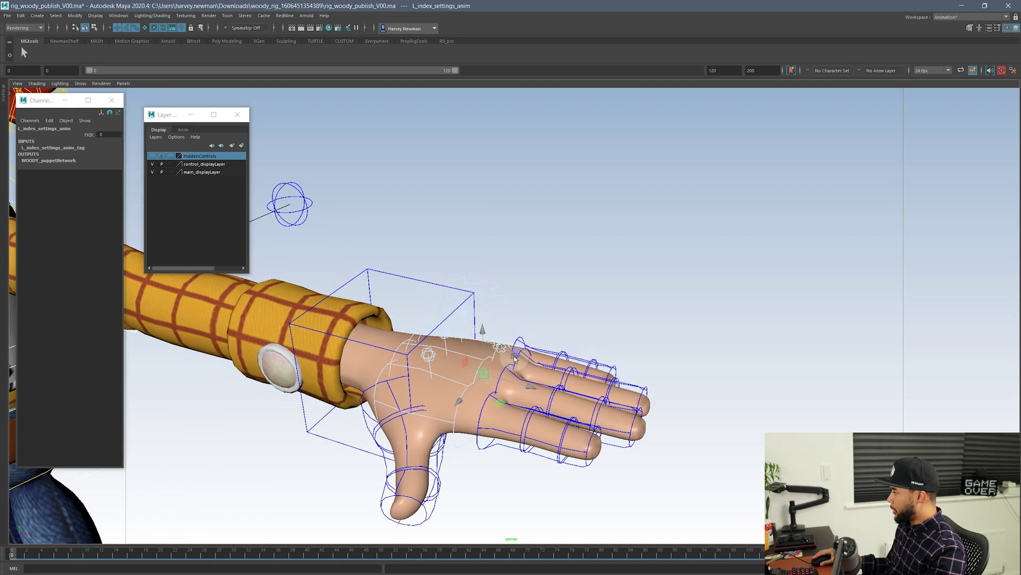
pyautogui.keyDown('alt'); pyautogui.moveTo(529, 374); pyautogui.dragTo(485, 328, button='middle'); pyautogui.keyUp('alt')
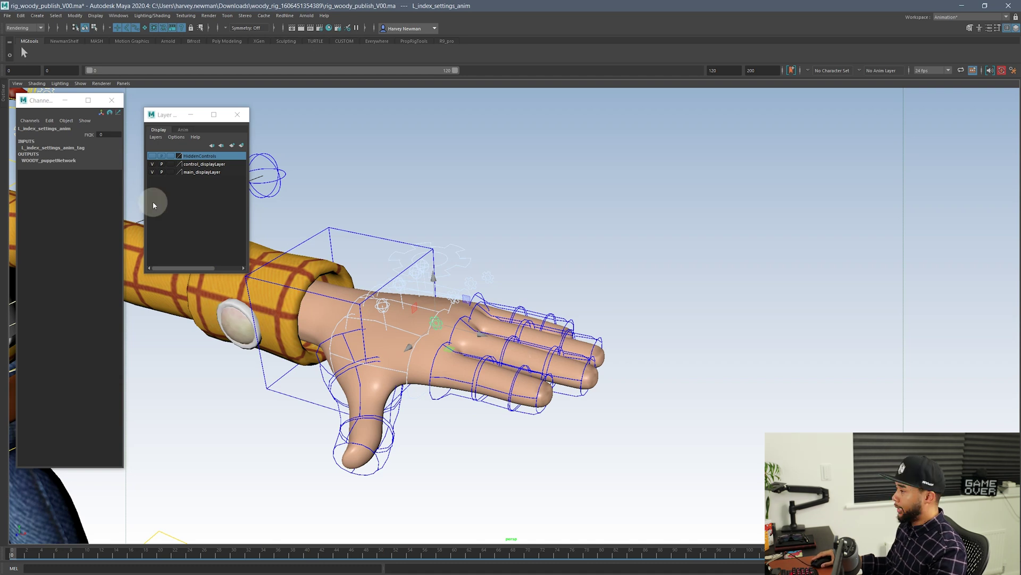
pyautogui.click(78, 135)
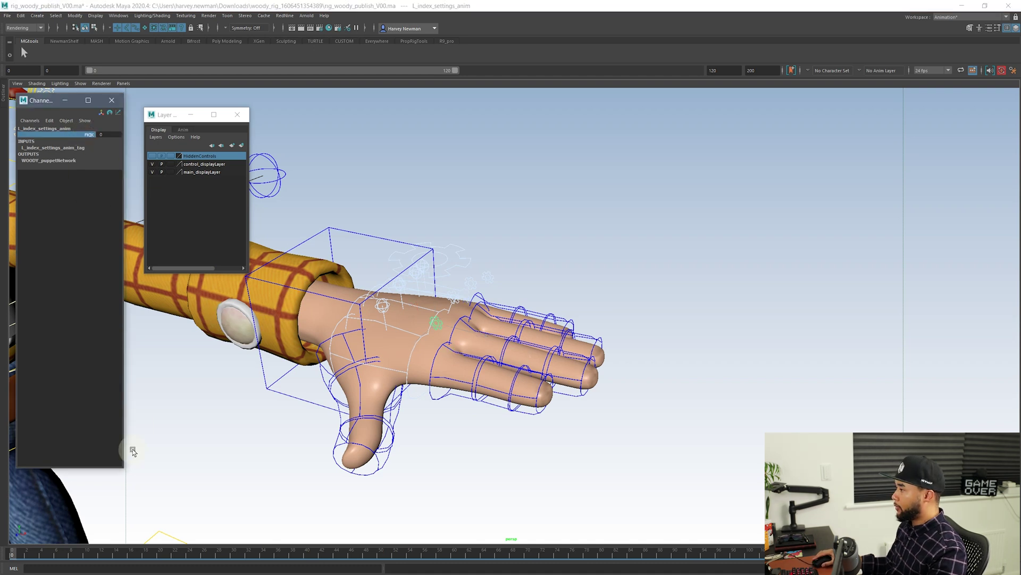
pyautogui.moveTo(183, 335); pyautogui.dragTo(631, 183, button='middle')
# - Set FKIK to 1 on the settings gears of the left hand's other three fingers
pyautogui.keyDown('alt'); pyautogui.moveTo(461, 294); pyautogui.dragTo(457, 368); pyautogui.keyUp('alt')
pyautogui.click(474, 351)
pyautogui.keyDown('alt'); pyautogui.moveTo(522, 352); pyautogui.dragTo(521, 209); pyautogui.keyUp('alt')
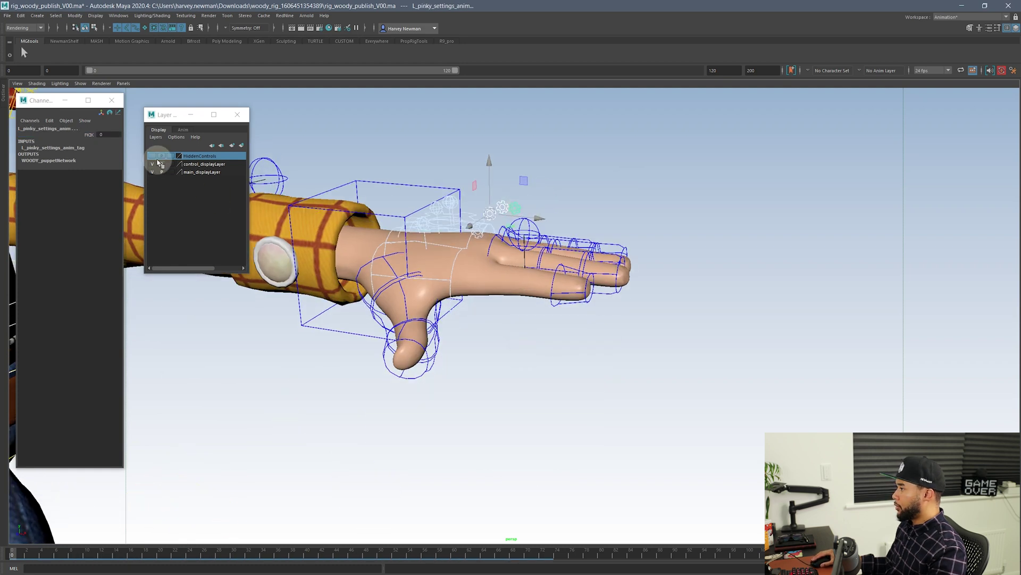
pyautogui.click(89, 134)
pyautogui.moveTo(564, 170); pyautogui.dragTo(820, 182, button='middle')
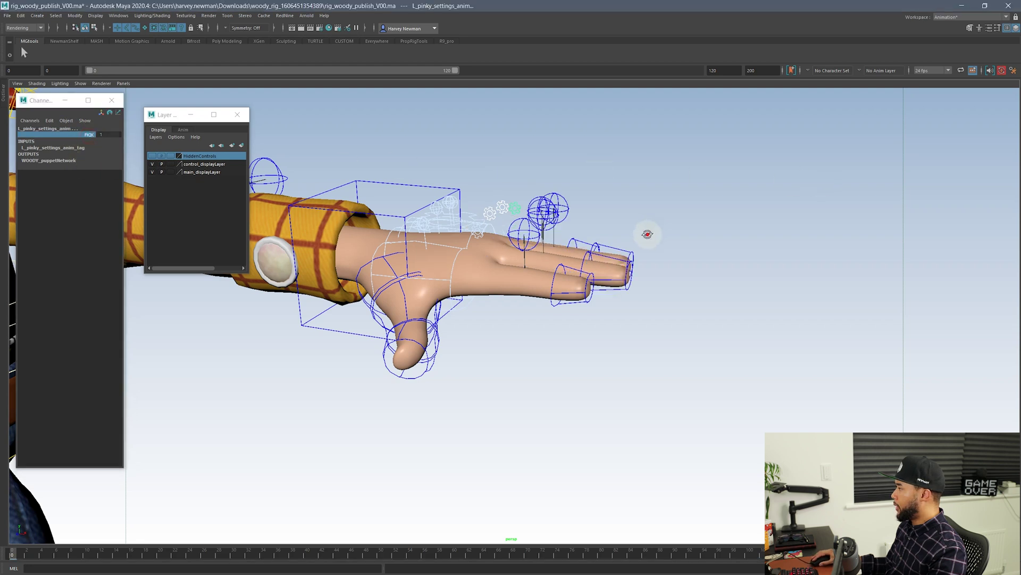
# - Inspect the left arm settings gear, test-move the index finger's base FK control over the palm, and undo the move
pyautogui.keyDown('alt'); pyautogui.moveTo(648, 233); pyautogui.dragTo(662, 239); pyautogui.keyUp('alt')
pyautogui.keyDown('alt'); pyautogui.moveTo(475, 212); pyautogui.dragTo(508, 246); pyautogui.keyUp('alt')
pyautogui.keyDown('alt'); pyautogui.moveTo(520, 217); pyautogui.dragTo(498, 252); pyautogui.keyUp('alt')
pyautogui.click(498, 251)
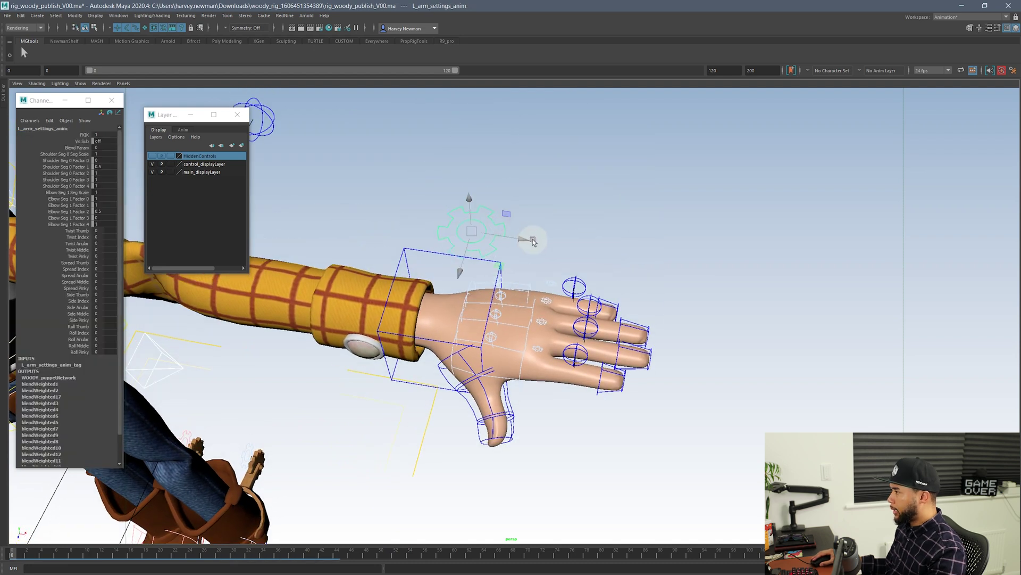
pyautogui.moveTo(462, 304); pyautogui.dragTo(459, 276)
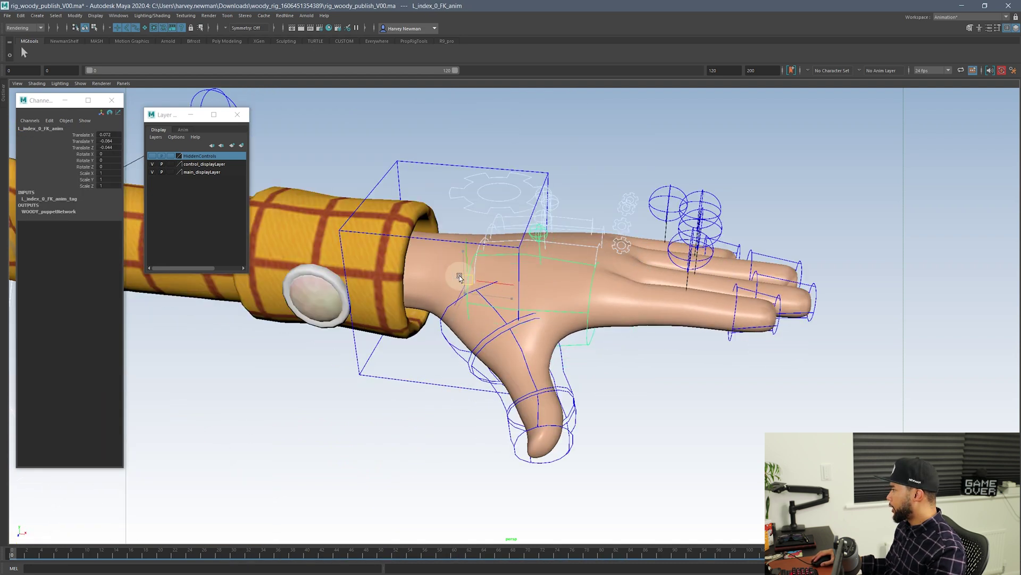
pyautogui.hotkey('ctrl', 'z')
# - Add the left hand's base FK finger controls over the palm to the HiddenControls layer
pyautogui.keyDown('alt'); pyautogui.moveTo(571, 311); pyautogui.dragTo(602, 280); pyautogui.keyUp('alt')
pyautogui.keyDown('alt'); pyautogui.moveTo(576, 227); pyautogui.dragTo(580, 217); pyautogui.keyUp('alt')
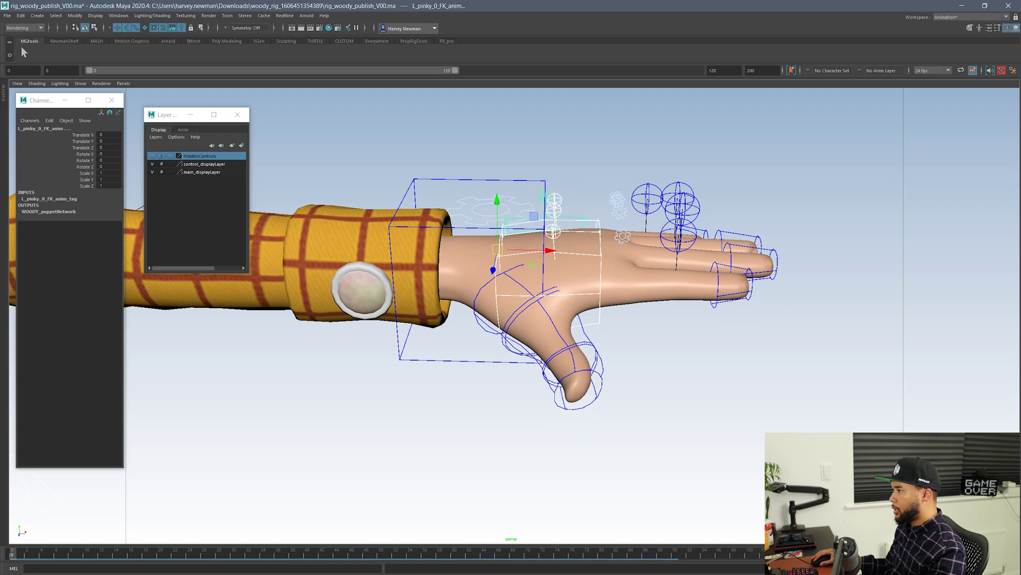
pyautogui.rightClick(193, 156)
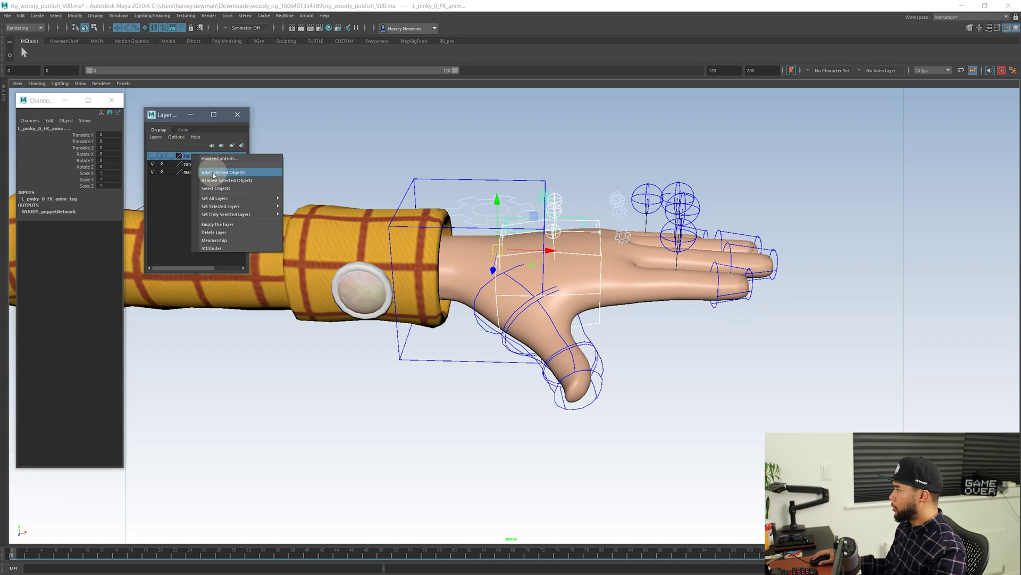
pyautogui.click(213, 174)
# - Set FKIK to 1 on the settings gears of the right hand's four fingers
pyautogui.moveTo(543, 280)
pyautogui.keyDown('alt'); pyautogui.mouseDown()
pyautogui.moveTo(552, 300)
pyautogui.moveTo(548, 268)
pyautogui.moveTo(556, 331)
pyautogui.mouseUp(); pyautogui.keyUp('alt')
pyautogui.scroll(2, 556, 331)
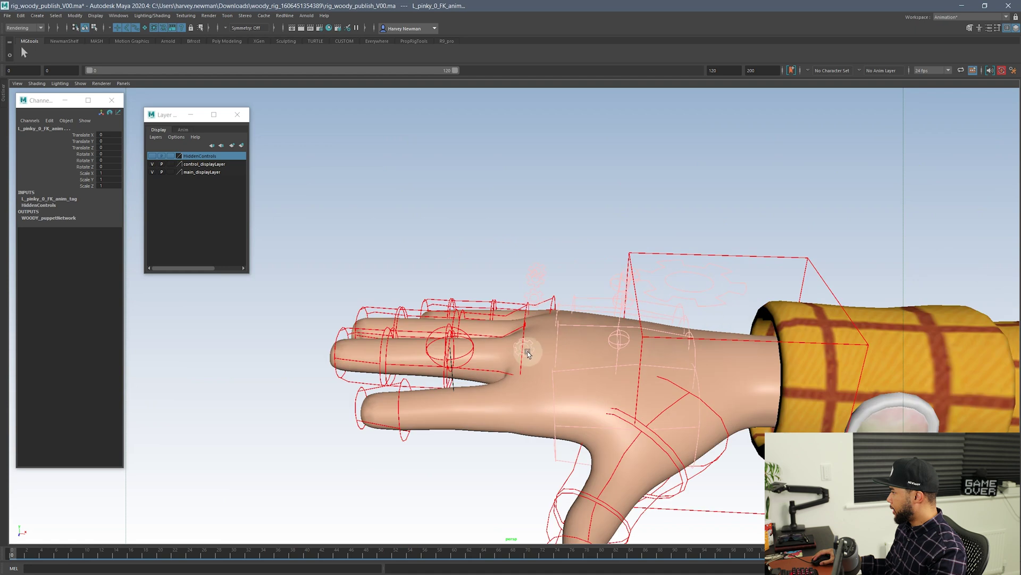
pyautogui.click(539, 341)
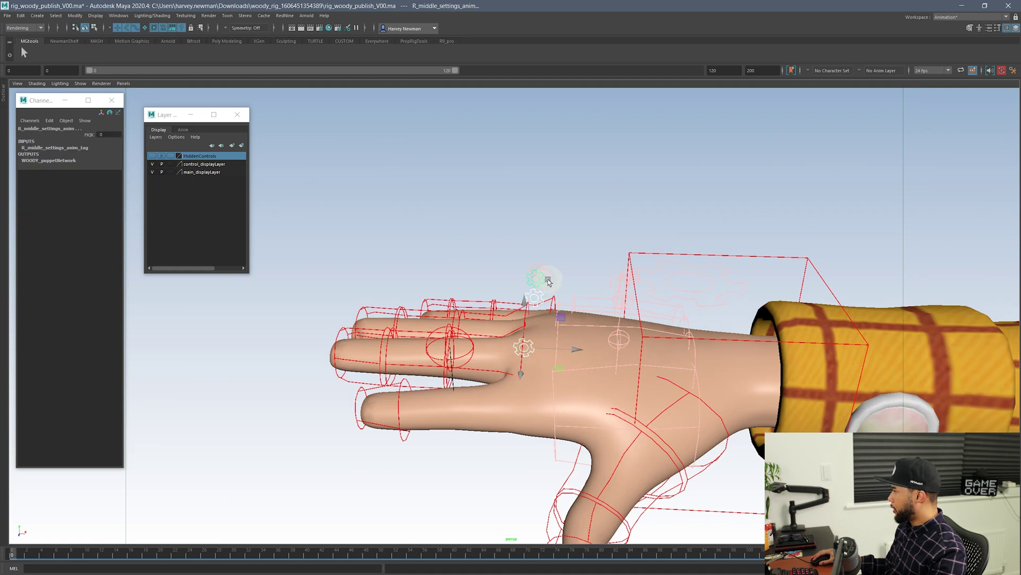
pyautogui.keyDown('alt'); pyautogui.moveTo(548, 281); pyautogui.dragTo(542, 352); pyautogui.keyUp('alt')
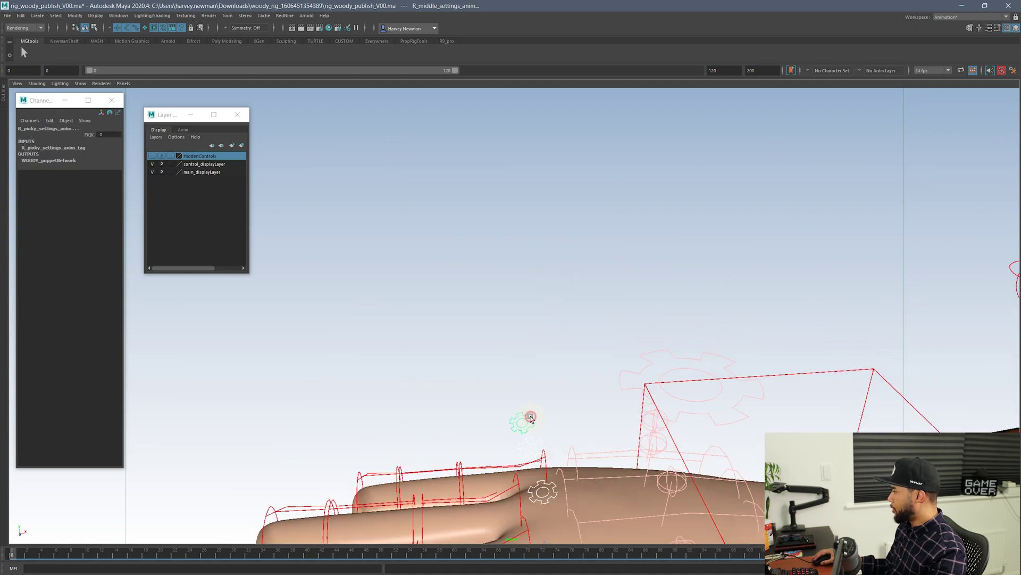
pyautogui.keyDown('alt'); pyautogui.moveTo(567, 419); pyautogui.dragTo(540, 277, button='middle'); pyautogui.keyUp('alt')
pyautogui.click(88, 135)
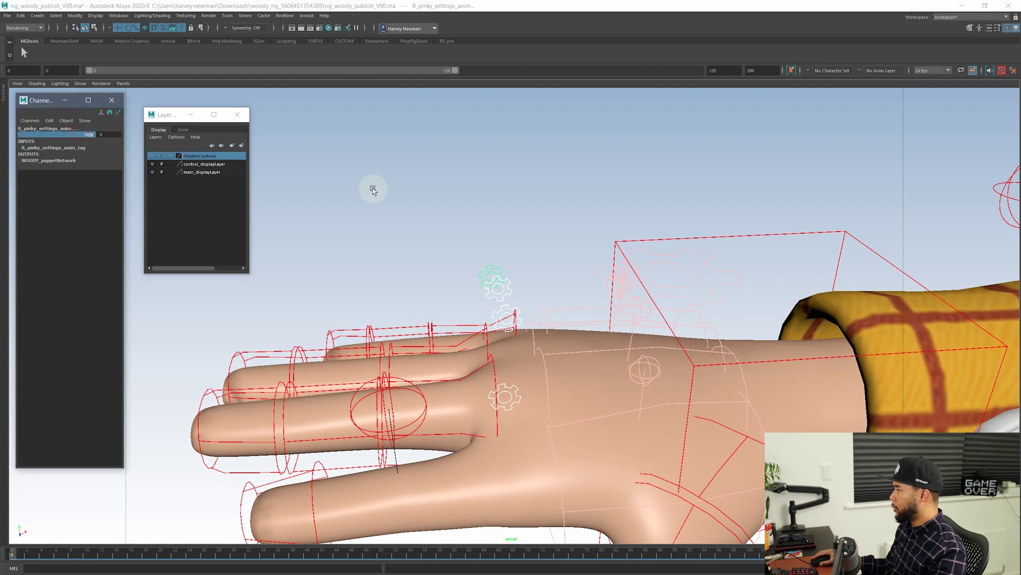
pyautogui.moveTo(372, 189); pyautogui.dragTo(702, 182, button='middle')
pyautogui.keyDown('alt'); pyautogui.moveTo(702, 182); pyautogui.dragTo(482, 314); pyautogui.keyUp('alt')
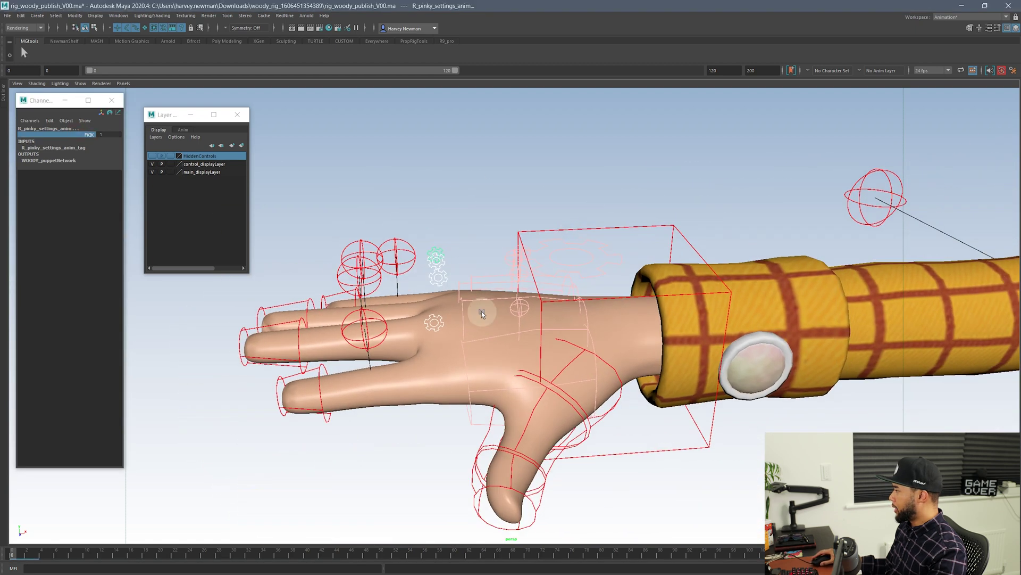
# - Add the right hand's base FK finger controls over the palm to the HiddenControls layer
pyautogui.keyDown('alt'); pyautogui.moveTo(506, 227); pyautogui.dragTo(512, 217); pyautogui.keyUp('alt')
pyautogui.keyDown('alt'); pyautogui.moveTo(513, 217); pyautogui.dragTo(496, 218, button='right'); pyautogui.keyUp('alt')
pyautogui.keyDown('alt'); pyautogui.moveTo(518, 214); pyautogui.dragTo(516, 265); pyautogui.keyUp('alt')
pyautogui.click(518, 242)
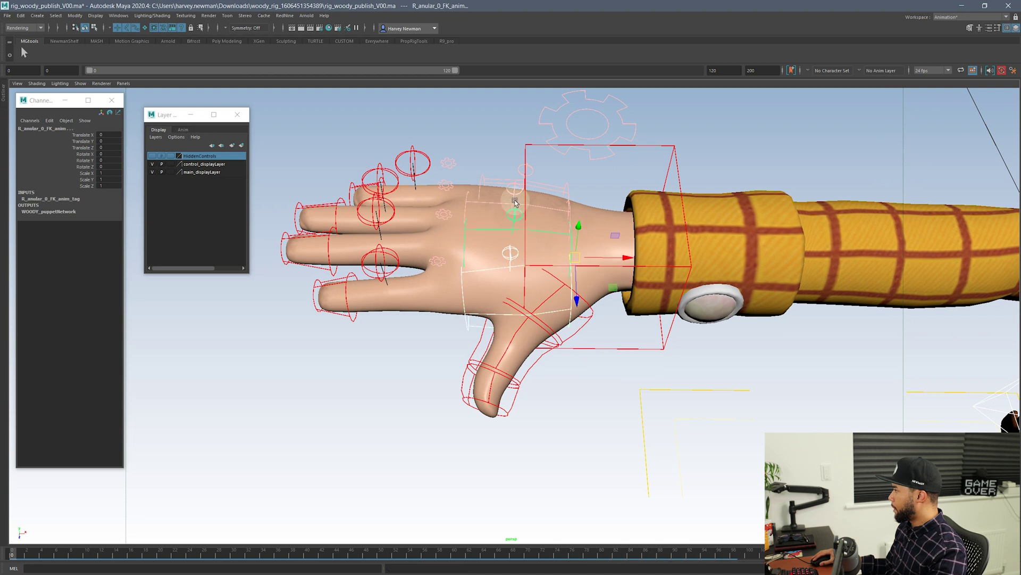
pyautogui.rightClick(215, 157)
pyautogui.click(248, 178)
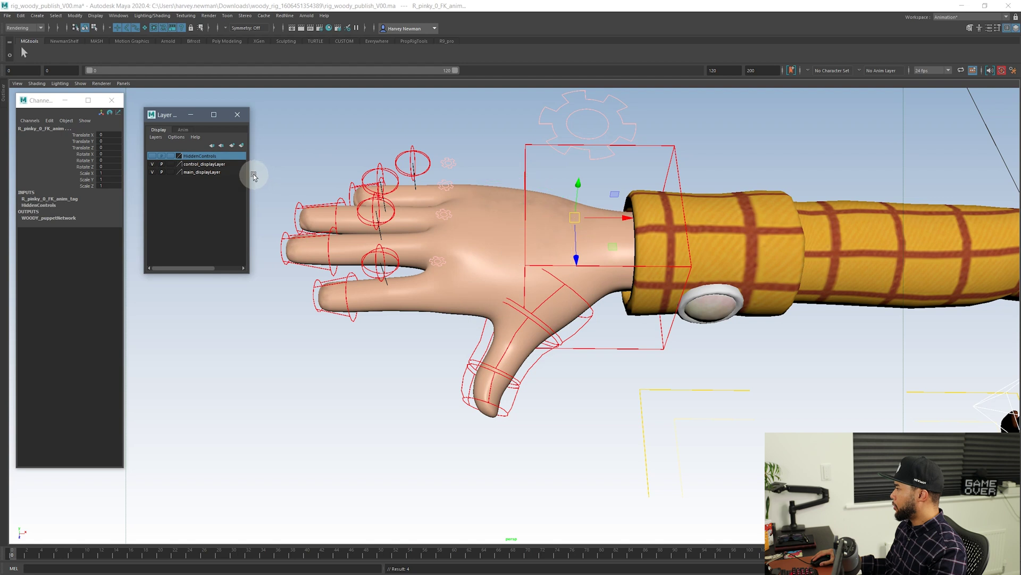
# - Examine the whole character from several angles for controls that still clutter the rig
pyautogui.keyDown('alt'); pyautogui.moveTo(619, 320); pyautogui.dragTo(563, 324, button='middle'); pyautogui.keyUp('alt')
pyautogui.scroll(-5, 636, 363)
pyautogui.keyDown('alt'); pyautogui.moveTo(635, 362); pyautogui.dragTo(526, 321, button='middle'); pyautogui.keyUp('alt')
pyautogui.scroll(-4, 527, 322)
pyautogui.keyDown('alt'); pyautogui.moveTo(526, 322); pyautogui.dragTo(530, 256); pyautogui.keyUp('alt')
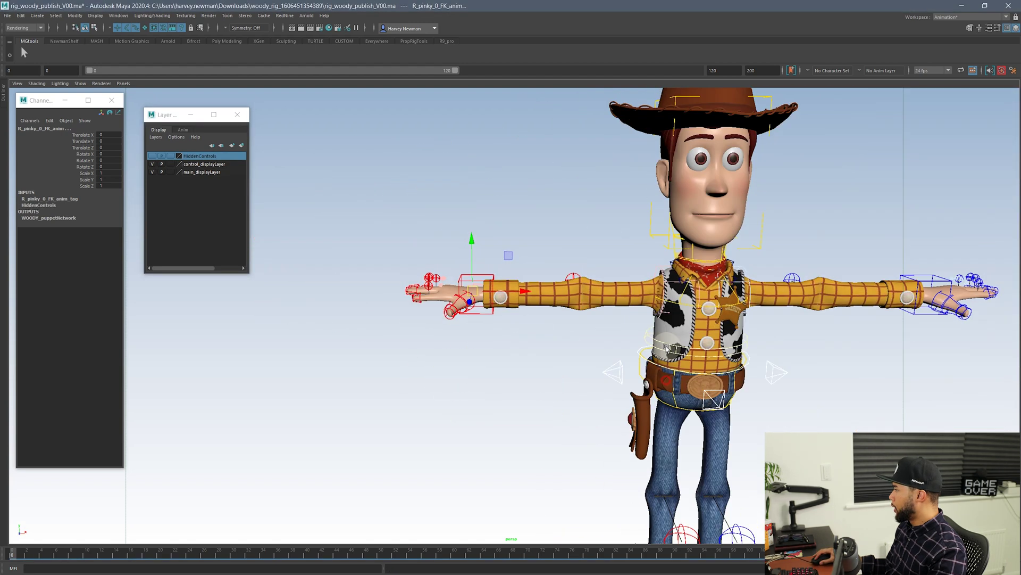
pyautogui.keyDown('alt'); pyautogui.moveTo(686, 341); pyautogui.dragTo(536, 277, button='middle'); pyautogui.keyUp('alt')
pyautogui.scroll(-3, 635, 370)
pyautogui.keyDown('alt'); pyautogui.moveTo(636, 370); pyautogui.dragTo(586, 304); pyautogui.keyUp('alt')
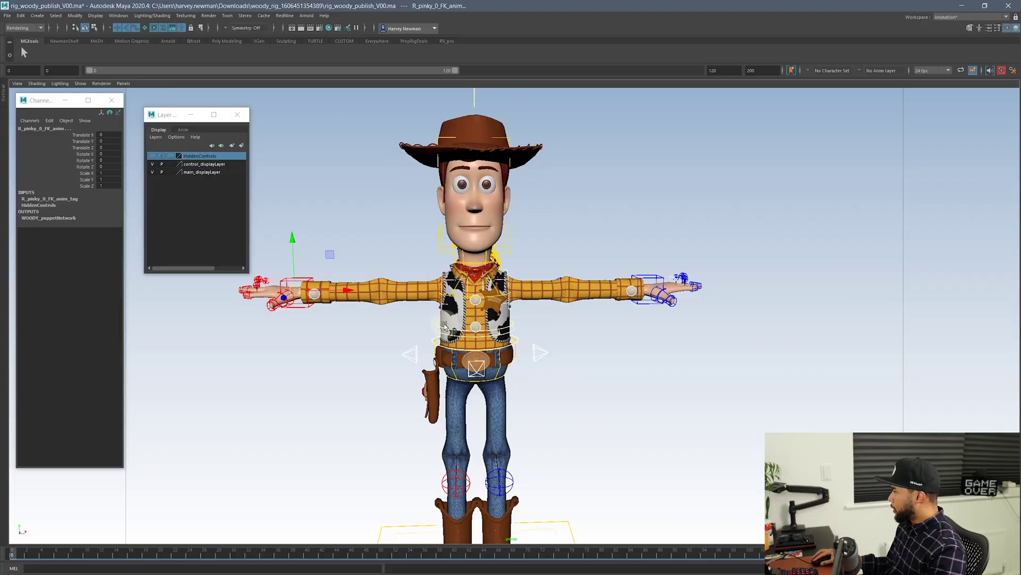
pyautogui.scroll(5, 479, 299)
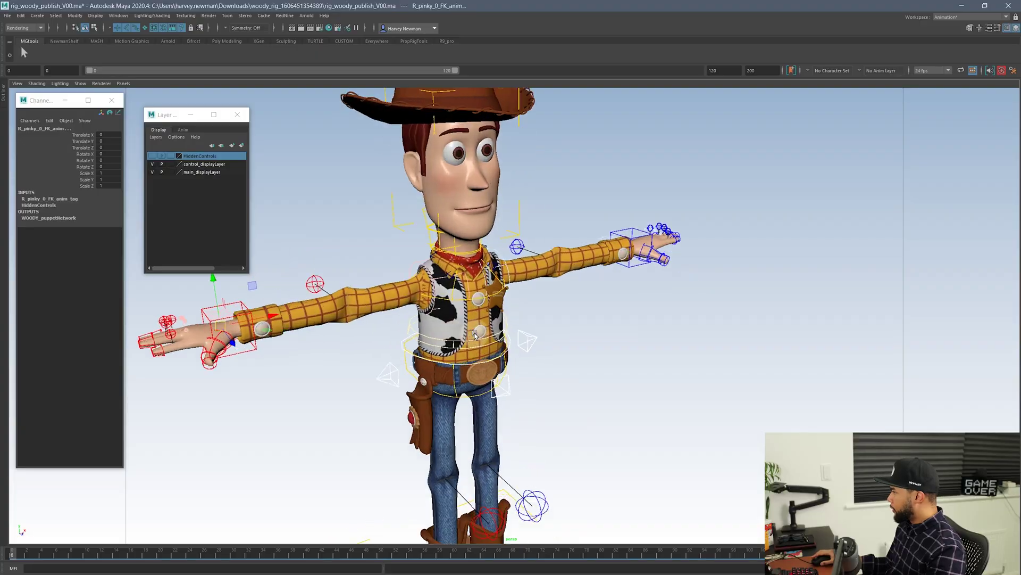
pyautogui.keyDown('alt'); pyautogui.moveTo(479, 299); pyautogui.dragTo(526, 290); pyautogui.keyUp('alt')
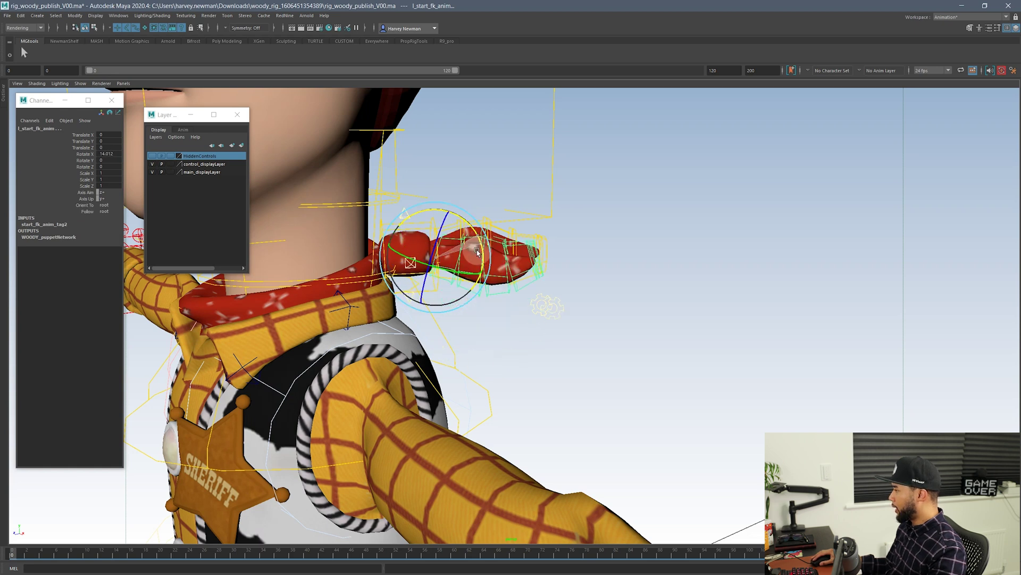
# - Test-rotate the bandana's left tail FK control and its knot control, and undo the knot rotation
pyautogui.moveTo(477, 252); pyautogui.dragTo(492, 287)
pyautogui.click(624, 216)
pyautogui.click(431, 226)
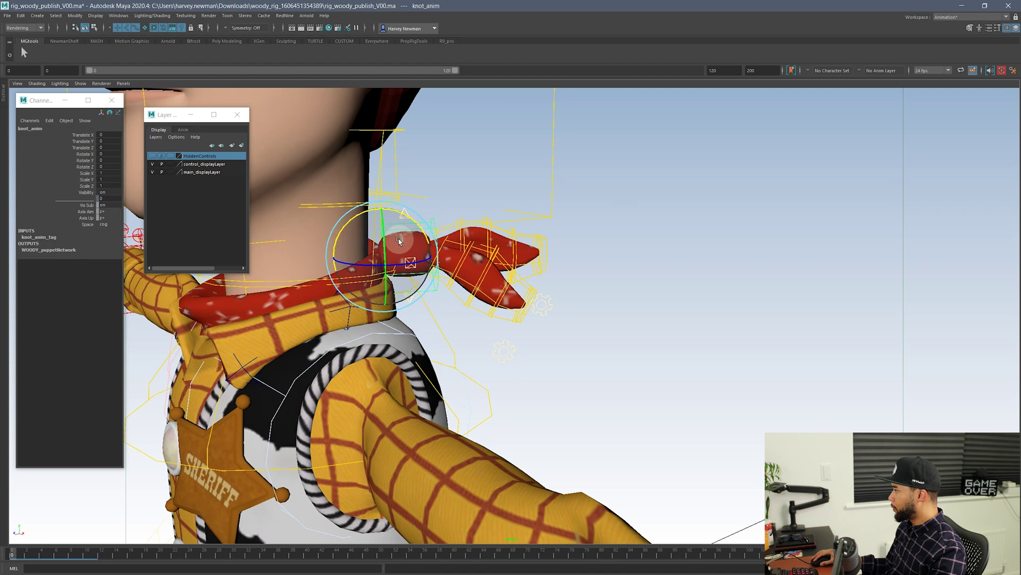
pyautogui.moveTo(400, 240); pyautogui.dragTo(404, 264)
pyautogui.hotkey('ctrl', 'z')
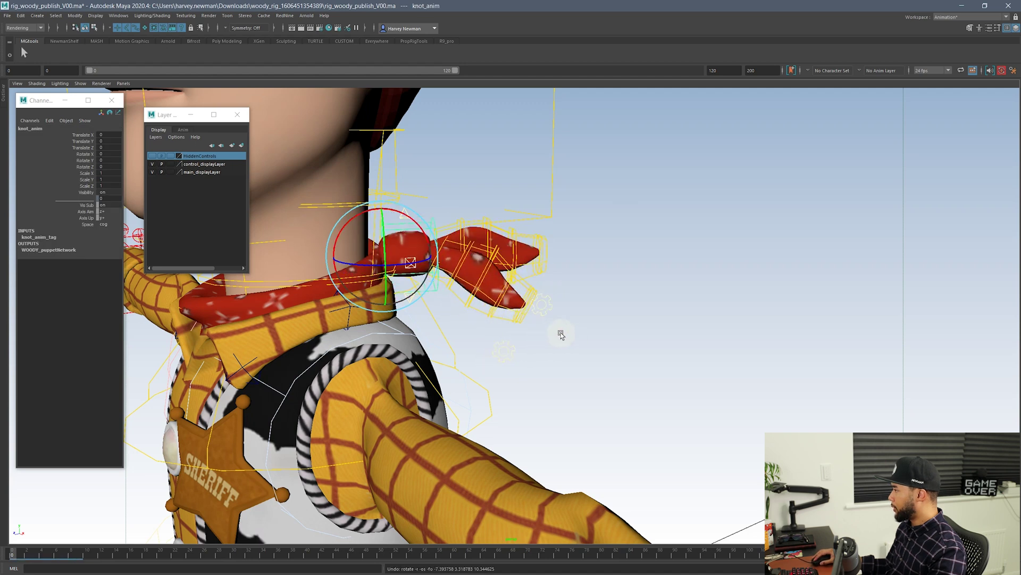
# - Turn on Vis Sub on the settings gear of the bandana's right tip
pyautogui.click(561, 334)
pyautogui.click(551, 302)
pyautogui.keyDown('alt'); pyautogui.moveTo(580, 313); pyautogui.dragTo(511, 401); pyautogui.keyUp('alt')
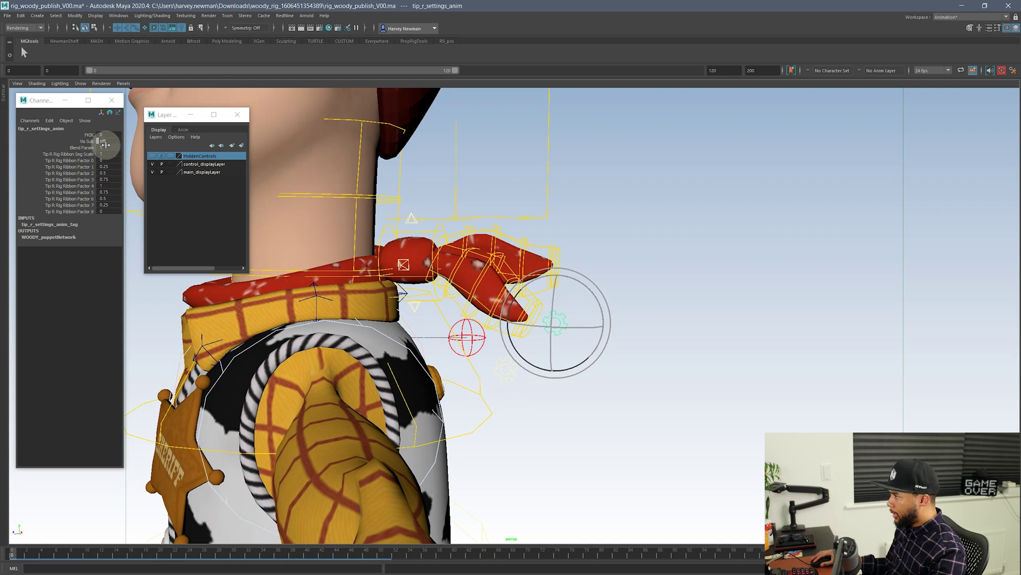
pyautogui.click(87, 141)
pyautogui.moveTo(580, 193); pyautogui.dragTo(580, 193, button='middle')
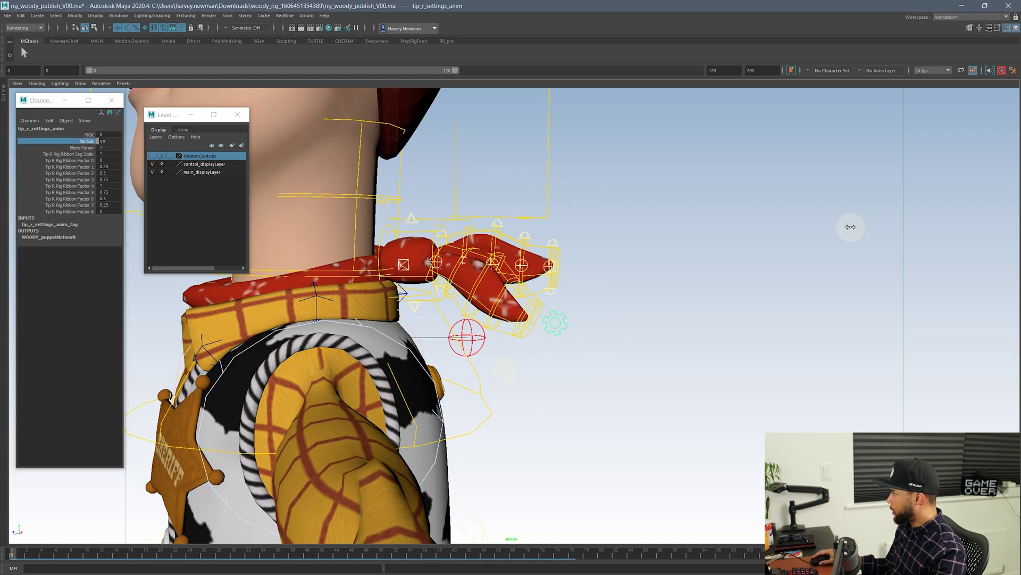
pyautogui.scroll(5, 610, 266)
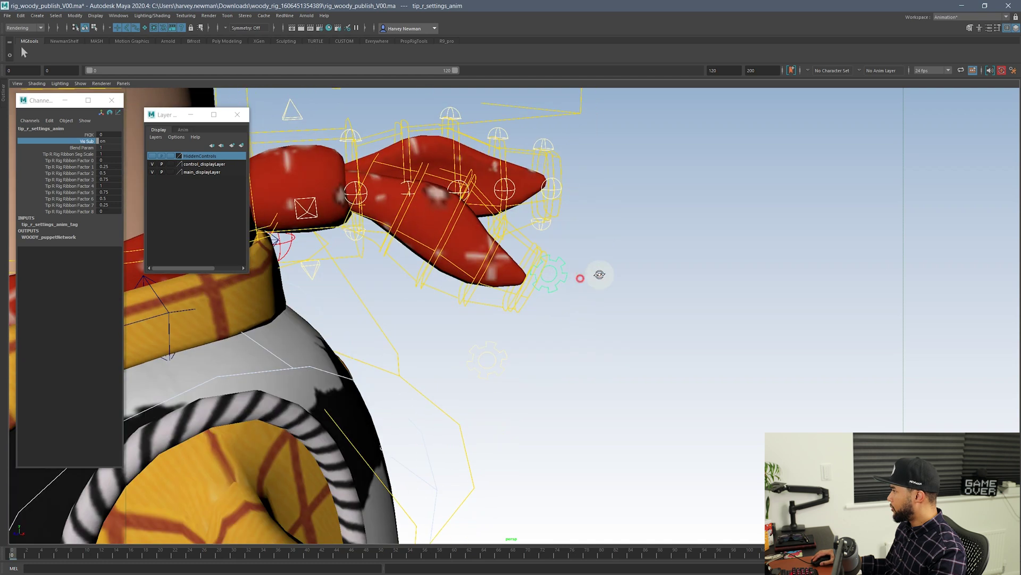
# - Test-move the end handle control of the bandana's right tail and undo the move
pyautogui.click(594, 262)
pyautogui.press('w')
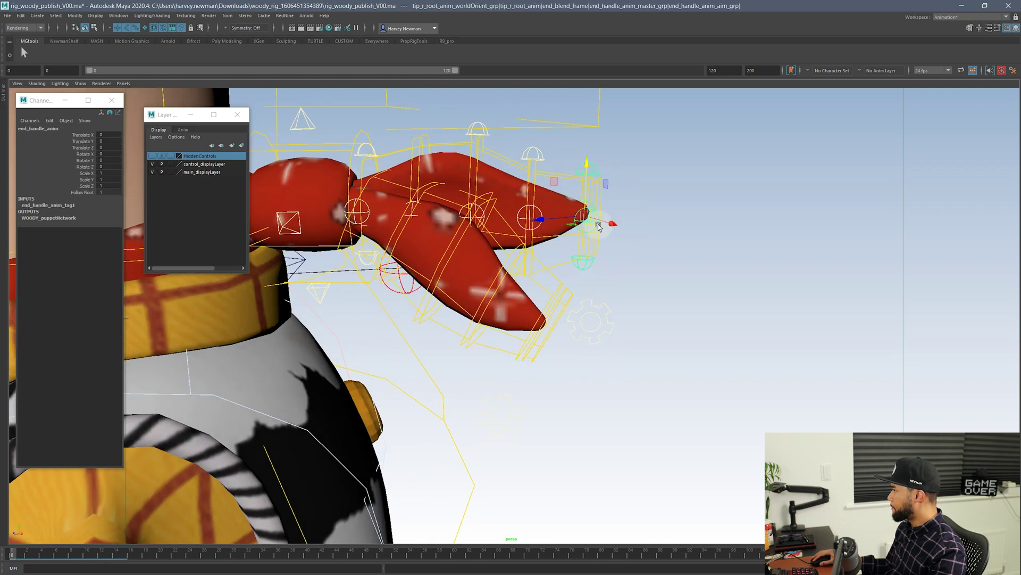
pyautogui.moveTo(581, 225); pyautogui.dragTo(610, 187)
pyautogui.hotkey('ctrl', 'z')
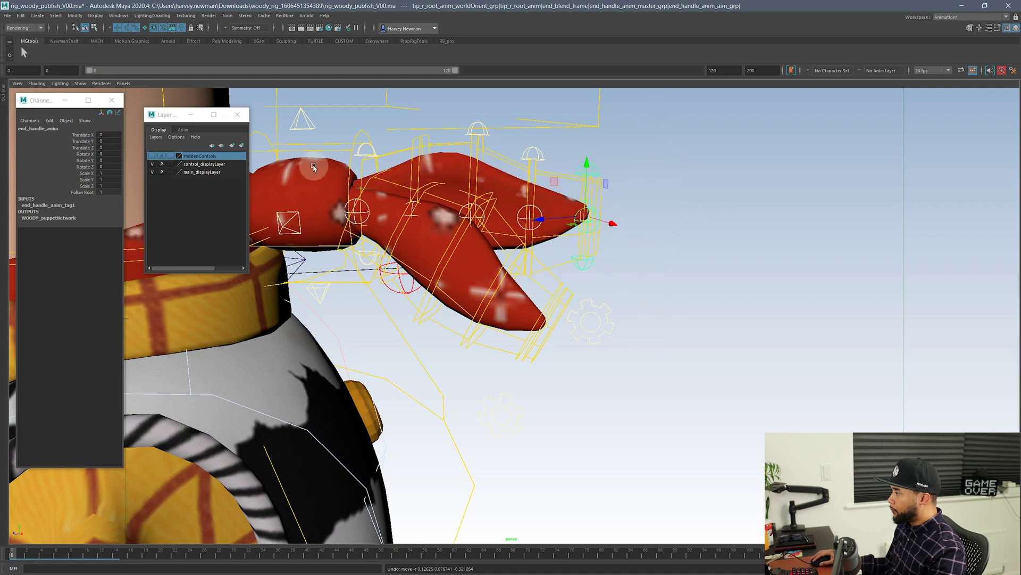
# - Add the FK and sub-controls around the bandana's knot and both tails to the HiddenControls layer
pyautogui.click(611, 320)
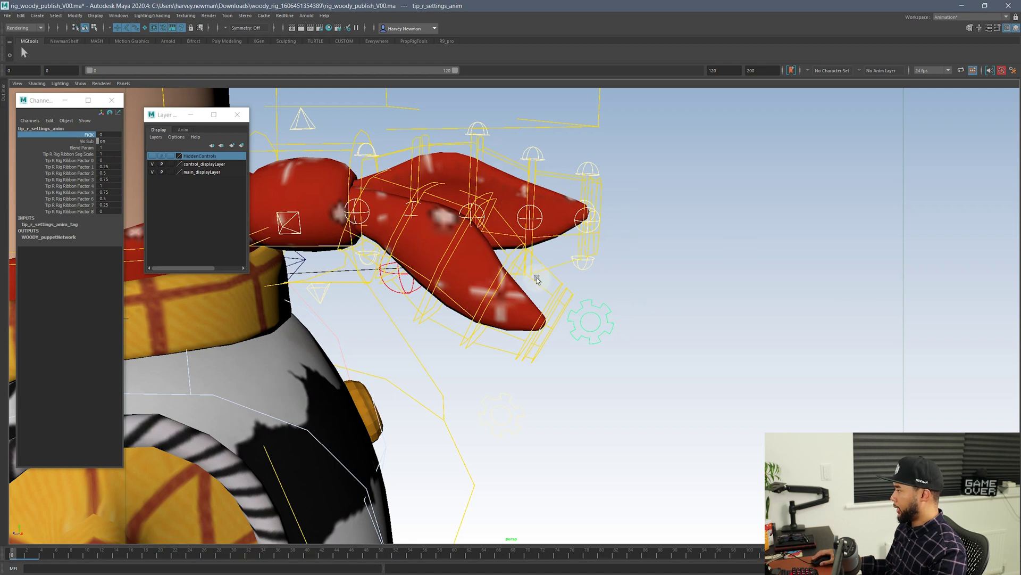
pyautogui.keyDown('alt'); pyautogui.moveTo(537, 280); pyautogui.dragTo(579, 291); pyautogui.keyUp('alt')
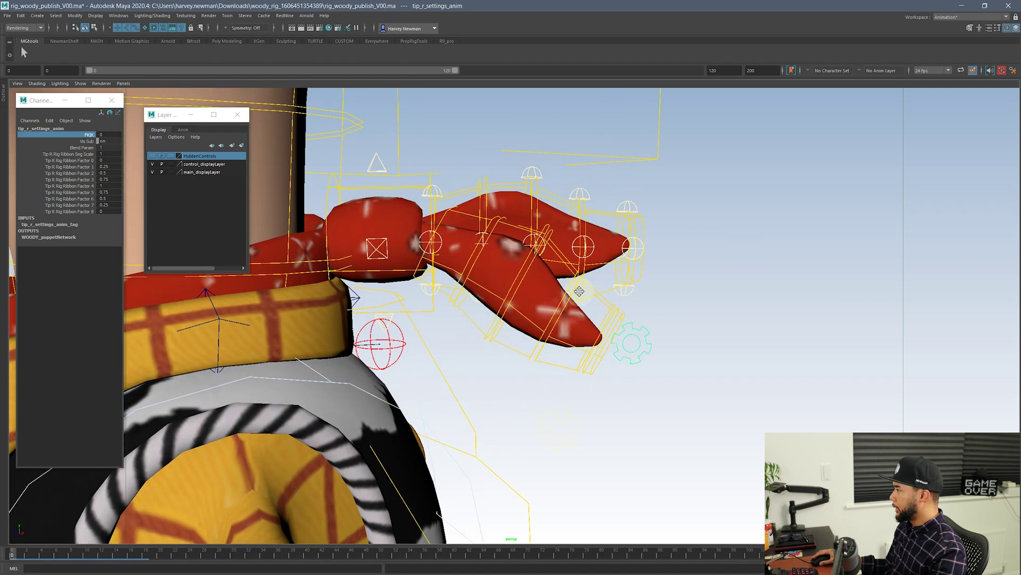
pyautogui.moveTo(410, 268)
pyautogui.keyDown('alt'); pyautogui.mouseDown()
pyautogui.moveTo(389, 274)
pyautogui.moveTo(406, 277)
pyautogui.mouseUp(); pyautogui.keyUp('alt')
pyautogui.keyDown('alt'); pyautogui.moveTo(446, 282); pyautogui.dragTo(424, 291, button='middle'); pyautogui.keyUp('alt')
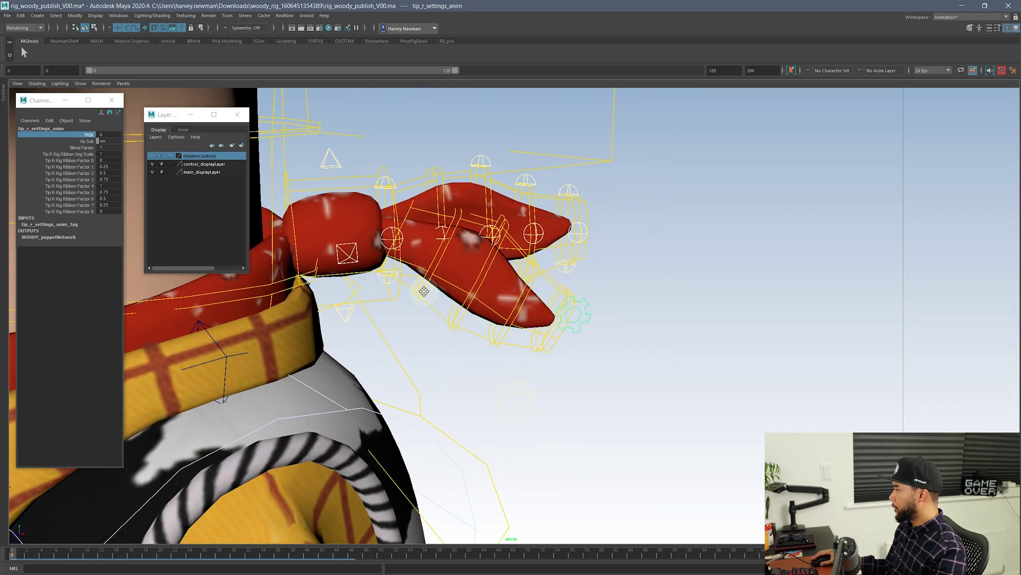
pyautogui.keyDown('alt'); pyautogui.moveTo(475, 280); pyautogui.dragTo(451, 270); pyautogui.keyUp('alt')
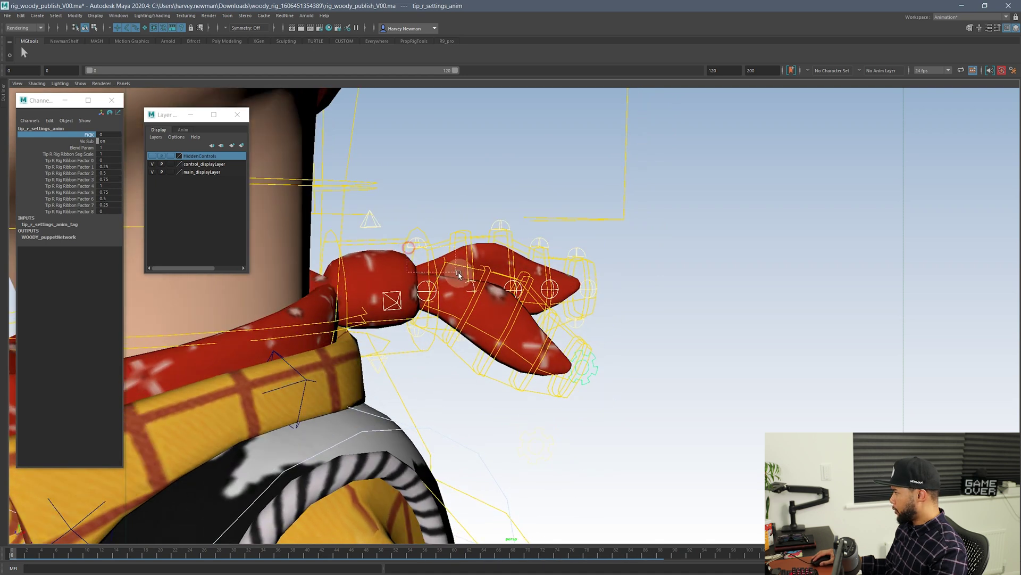
pyautogui.moveTo(607, 327); pyautogui.dragTo(622, 332)
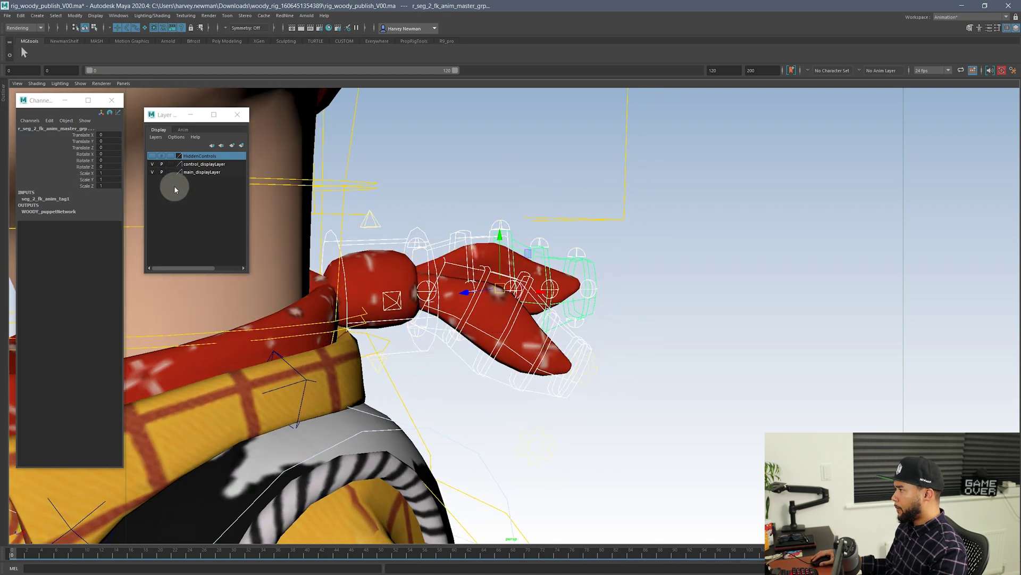
pyautogui.rightClick(194, 157)
pyautogui.click(221, 176)
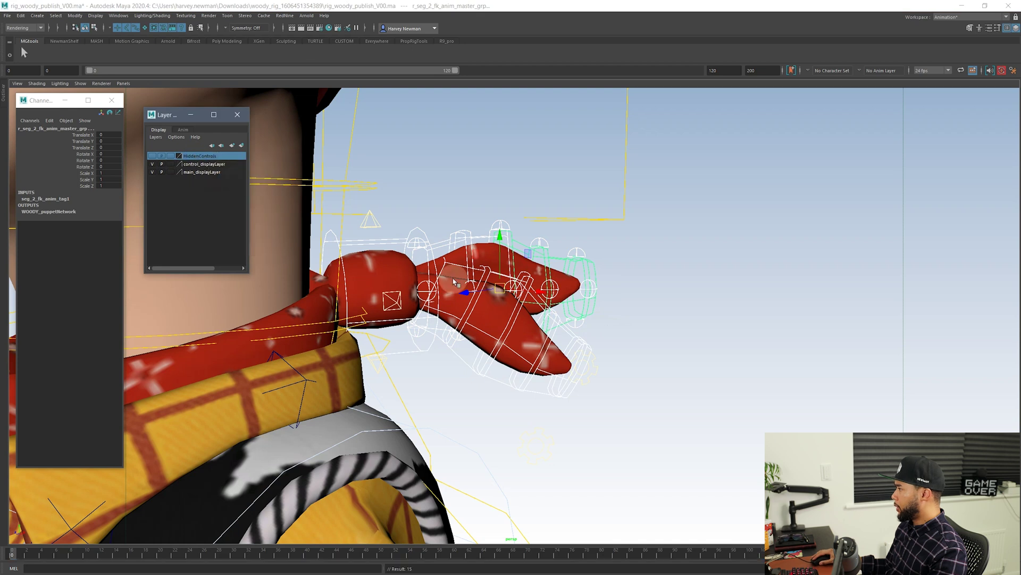
# - Test-move the cog control on the bandana knot, undo the move, and add the control to the HiddenControls layer
pyautogui.keyDown('alt'); pyautogui.moveTo(413, 301); pyautogui.dragTo(404, 304); pyautogui.keyUp('alt')
pyautogui.click(401, 310)
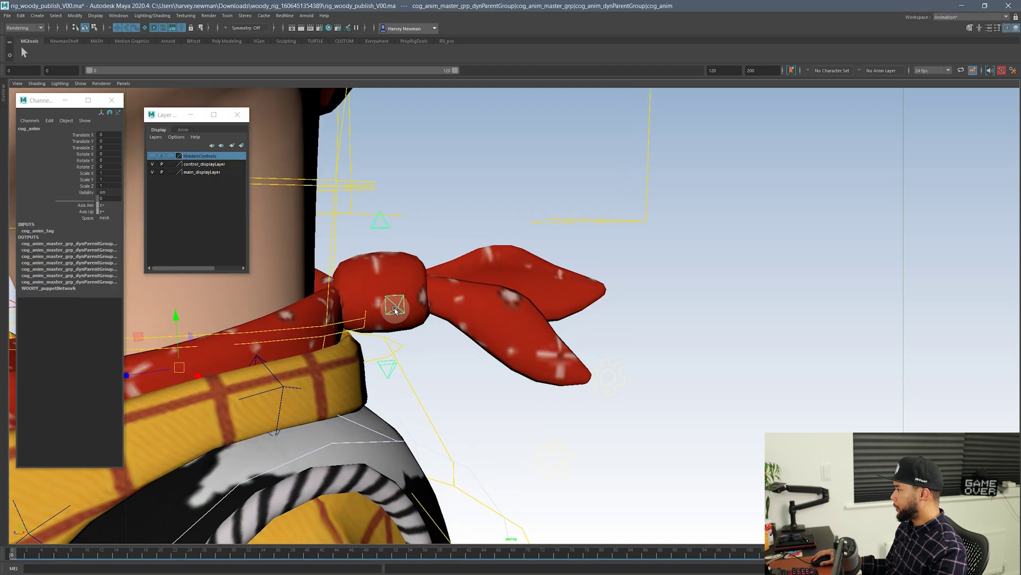
pyautogui.moveTo(195, 373); pyautogui.dragTo(223, 356)
pyautogui.hotkey('ctrl', 'z')
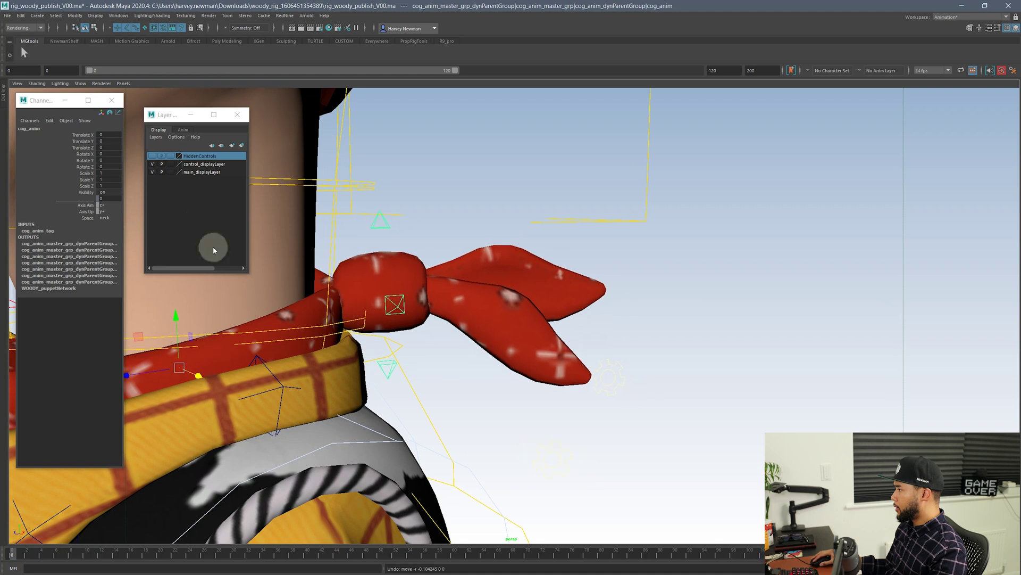
pyautogui.moveTo(206, 160); pyautogui.dragTo(241, 179, button='right')
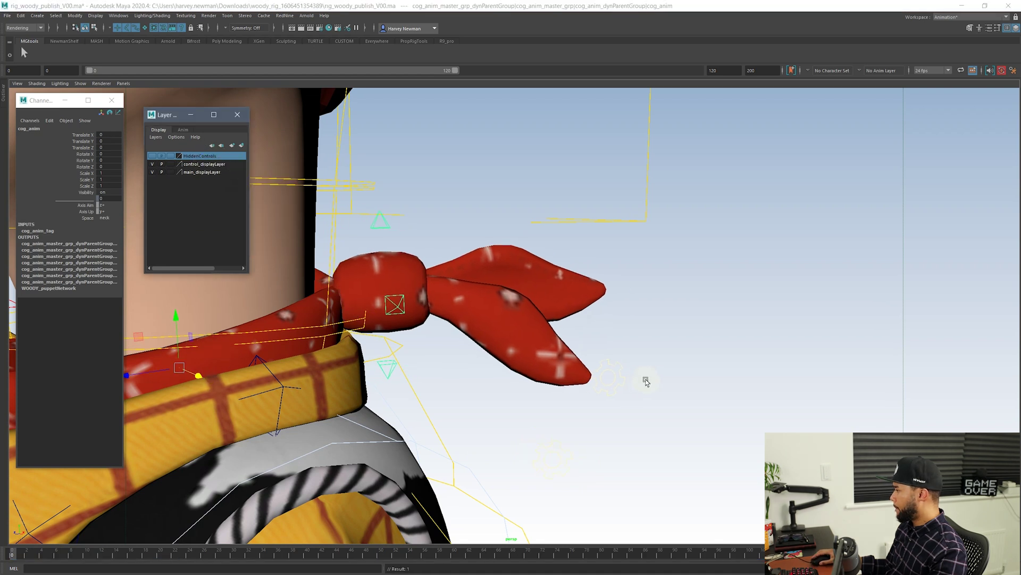
# - Test-rotate the second neck FK control and undo the rotation
pyautogui.keyDown('alt'); pyautogui.moveTo(586, 380); pyautogui.dragTo(319, 303); pyautogui.keyUp('alt')
pyautogui.click(307, 301)
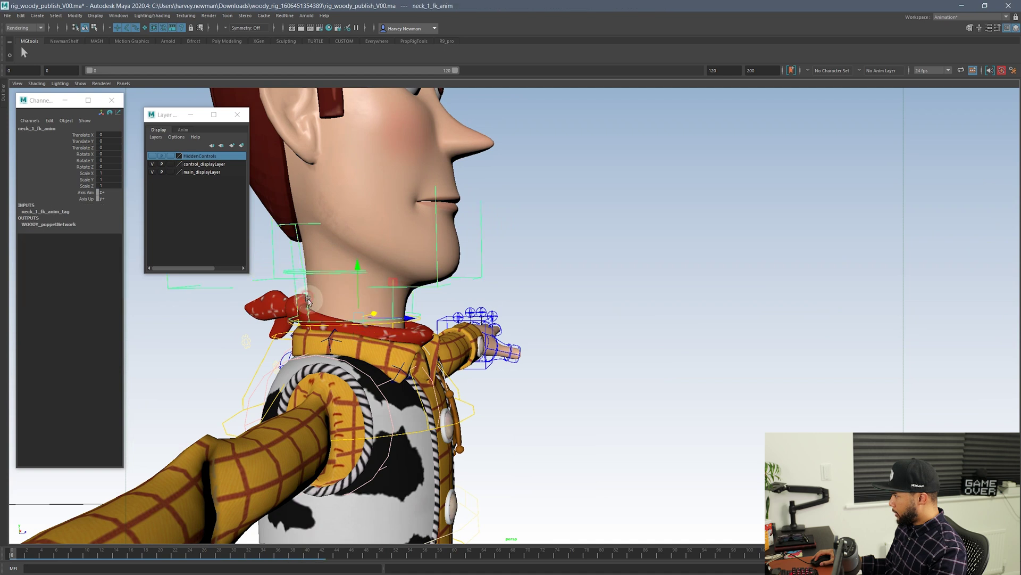
pyautogui.press('e')
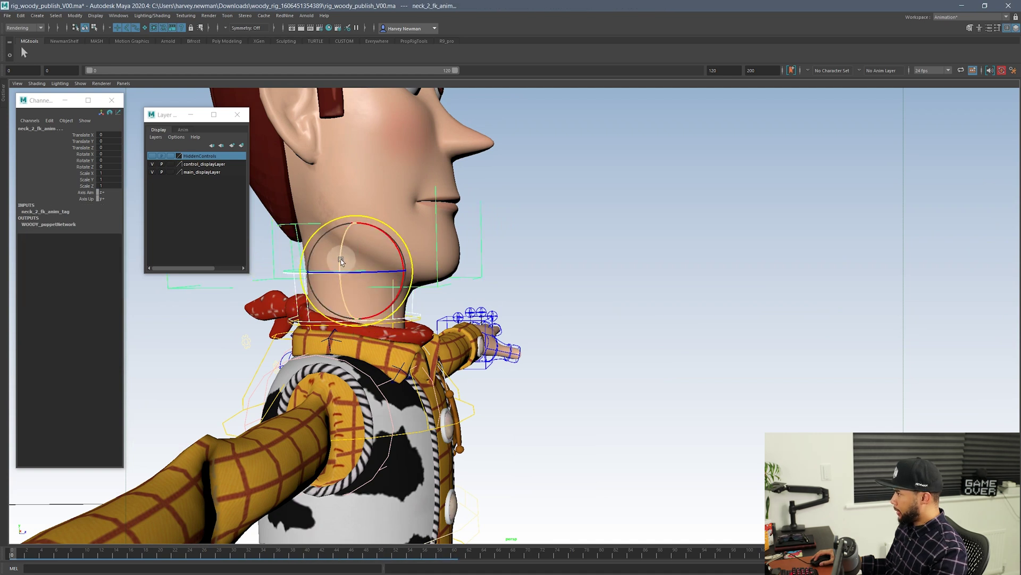
pyautogui.moveTo(342, 271); pyautogui.dragTo(372, 249)
pyautogui.hotkey('ctrl', 'z')
# - Examine the controls around the hips, legs and boots from several angles
pyautogui.scroll(-4, 279, 338)
pyautogui.keyDown('alt'); pyautogui.moveTo(278, 342); pyautogui.dragTo(462, 351); pyautogui.keyUp('alt')
pyautogui.scroll(-3, 384, 326)
pyautogui.keyDown('alt'); pyautogui.moveTo(463, 351); pyautogui.dragTo(458, 239, button='middle'); pyautogui.keyUp('alt')
pyautogui.keyDown('alt'); pyautogui.moveTo(458, 239); pyautogui.dragTo(399, 255); pyautogui.keyUp('alt')
pyautogui.scroll(5, 399, 256)
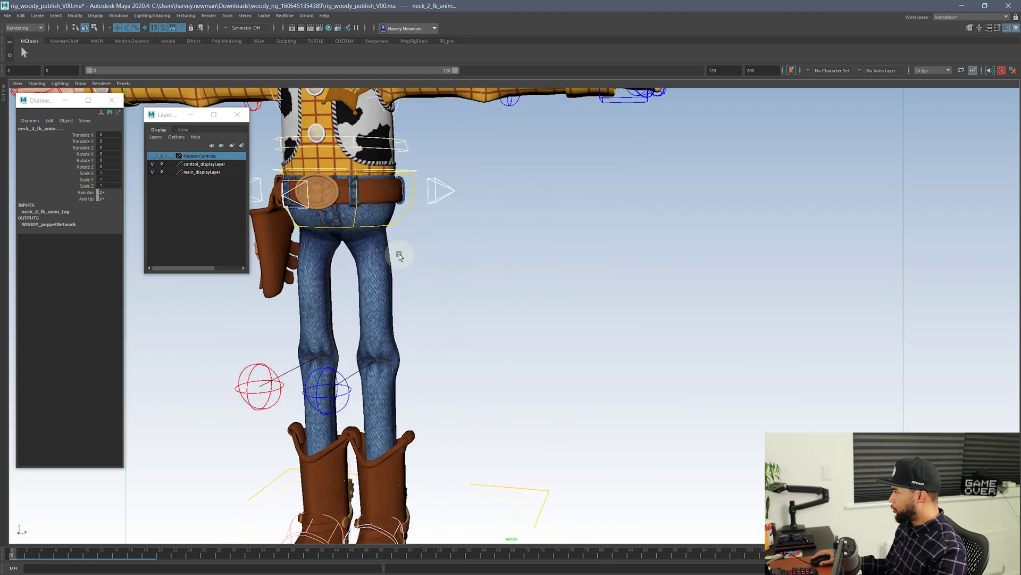
pyautogui.scroll(-3, 399, 257)
pyautogui.keyDown('alt'); pyautogui.moveTo(438, 245); pyautogui.dragTo(474, 200, button='middle'); pyautogui.keyUp('alt')
pyautogui.keyDown('alt'); pyautogui.moveTo(473, 200); pyautogui.dragTo(589, 327); pyautogui.keyUp('alt')
pyautogui.keyDown('alt'); pyautogui.moveTo(432, 410); pyautogui.dragTo(484, 324, button='middle'); pyautogui.keyUp('alt')
pyautogui.scroll(4, 484, 324)
pyautogui.keyDown('alt'); pyautogui.moveTo(483, 324); pyautogui.dragTo(492, 290); pyautogui.keyUp('alt')
pyautogui.scroll(3, 543, 264)
pyautogui.scroll(-2, 518, 244)
pyautogui.scroll(2, 490, 244)
pyautogui.scroll(-3, 454, 271)
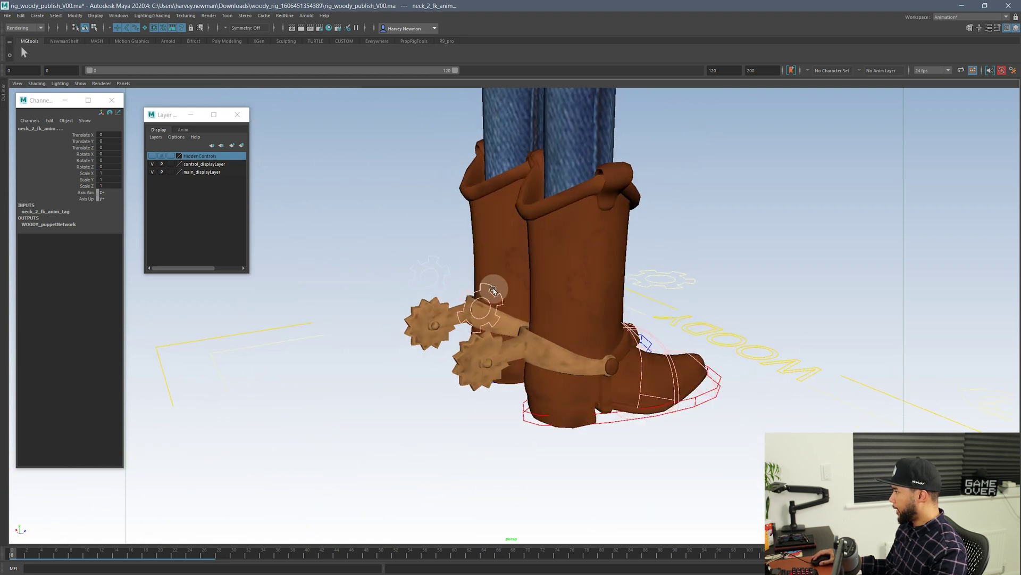
# - Inspect the Vis Sub channel on the right leg's settings gear
pyautogui.click(489, 290)
pyautogui.click(217, 208)
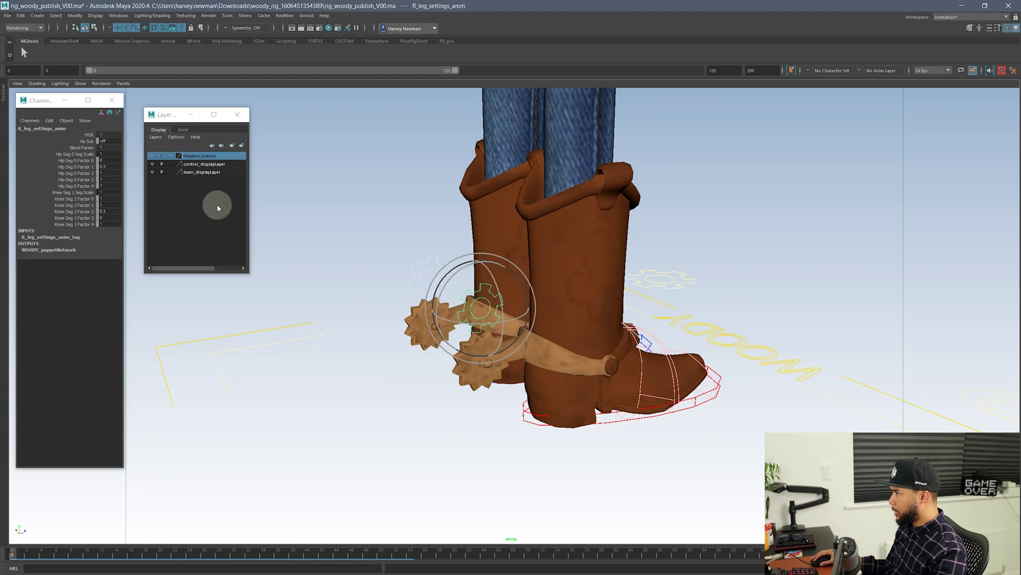
pyautogui.click(88, 141)
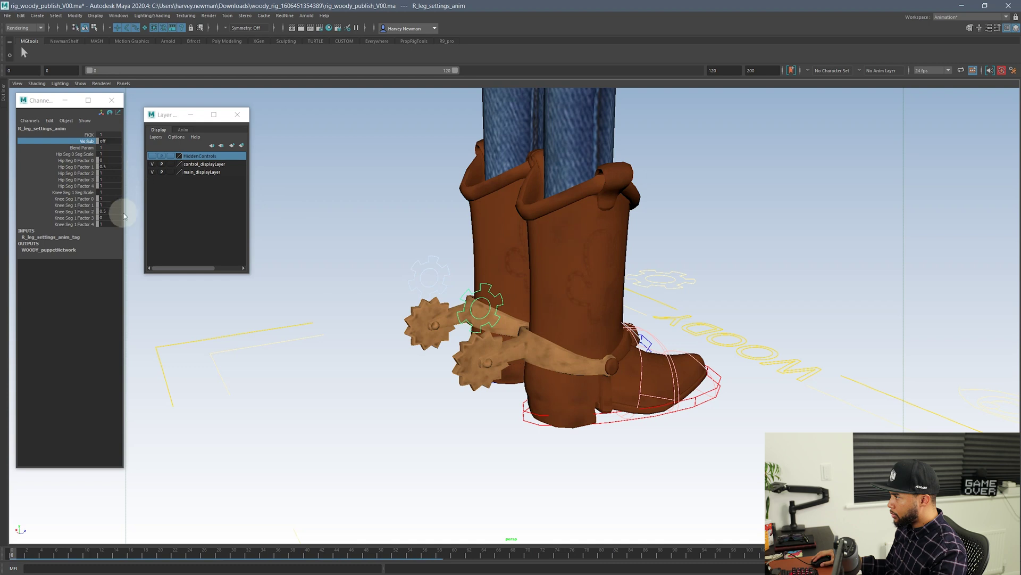
# - Select the right ankle IK control and examine the controls on the boots from the front
pyautogui.keyDown('alt'); pyautogui.moveTo(724, 368); pyautogui.dragTo(548, 397); pyautogui.keyUp('alt')
pyautogui.click(542, 399)
pyautogui.click(549, 396)
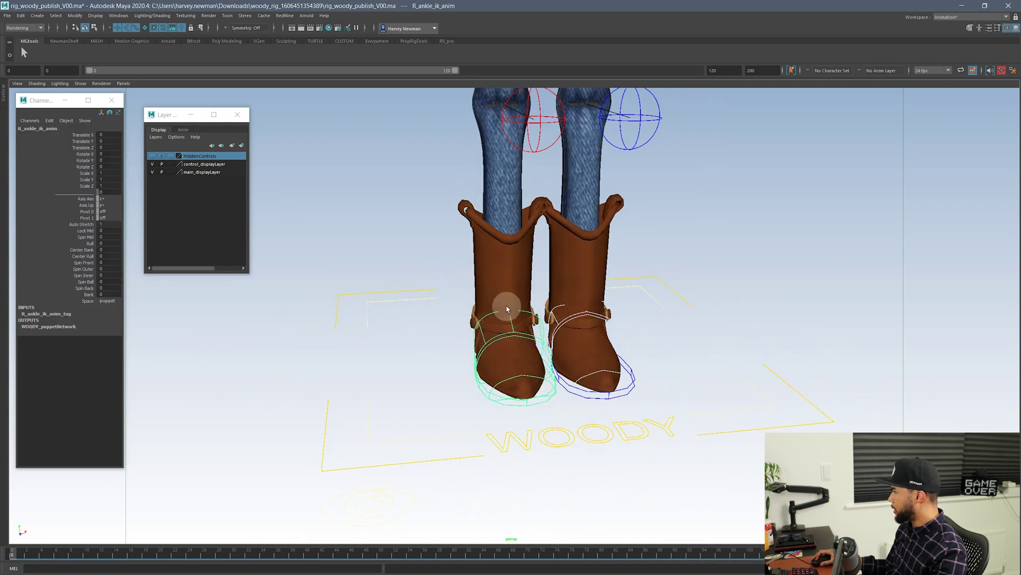
# - Select the left ankle IK control with a neighbouring foot control, test-move them and undo the changes
pyautogui.keyDown('alt'); pyautogui.moveTo(510, 294); pyautogui.dragTo(643, 367); pyautogui.keyUp('alt')
pyautogui.click(633, 384)
pyautogui.keyDown('shift'); pyautogui.click(581, 351); pyautogui.keyUp('shift')
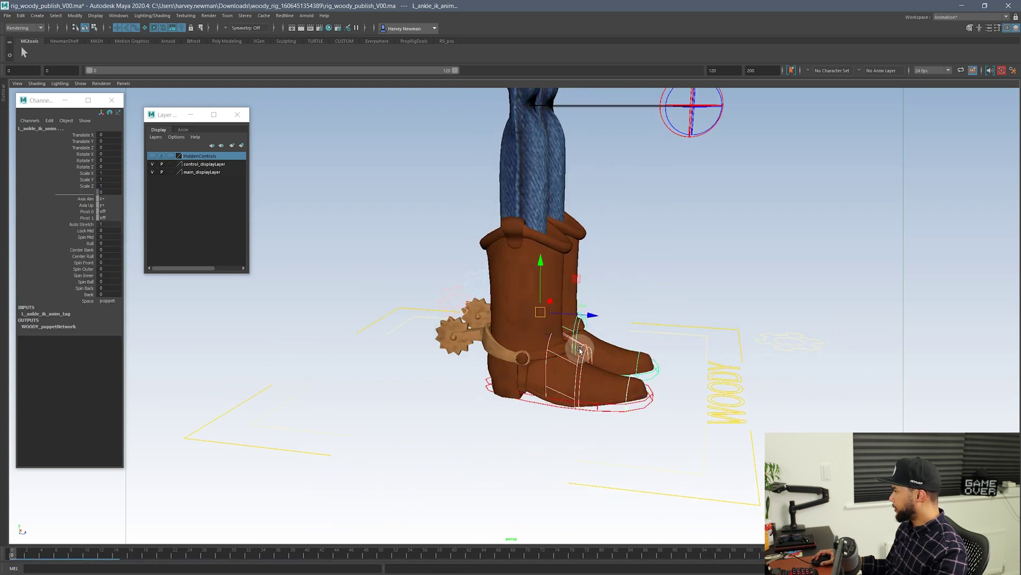
pyautogui.hotkey('ctrl', 'z')
pyautogui.moveTo(616, 358); pyautogui.dragTo(596, 347)
pyautogui.hotkey('ctrl', 'z')
pyautogui.click(671, 357)
pyautogui.click(593, 354)
pyautogui.hotkey('ctrl', 'z')
pyautogui.click(672, 358)
# - Examine the controls from the boots up to the torso and undo the recent control tests
pyautogui.scroll(-4, 671, 358)
pyautogui.keyDown('alt'); pyautogui.moveTo(671, 358); pyautogui.dragTo(695, 461); pyautogui.keyUp('alt')
pyautogui.scroll(4, 537, 345)
pyautogui.scroll(-6, 537, 346)
pyautogui.scroll(5, 696, 461)
pyautogui.keyDown('alt'); pyautogui.moveTo(590, 357); pyautogui.dragTo(647, 360); pyautogui.keyUp('alt')
pyautogui.click(600, 332)
pyautogui.hotkey('ctrl', 'z')
pyautogui.hotkey('ctrl', 'z')
pyautogui.hotkey('ctrl', 'z')
pyautogui.hotkey('ctrl', 'z')
pyautogui.hotkey('ctrl', 'z')
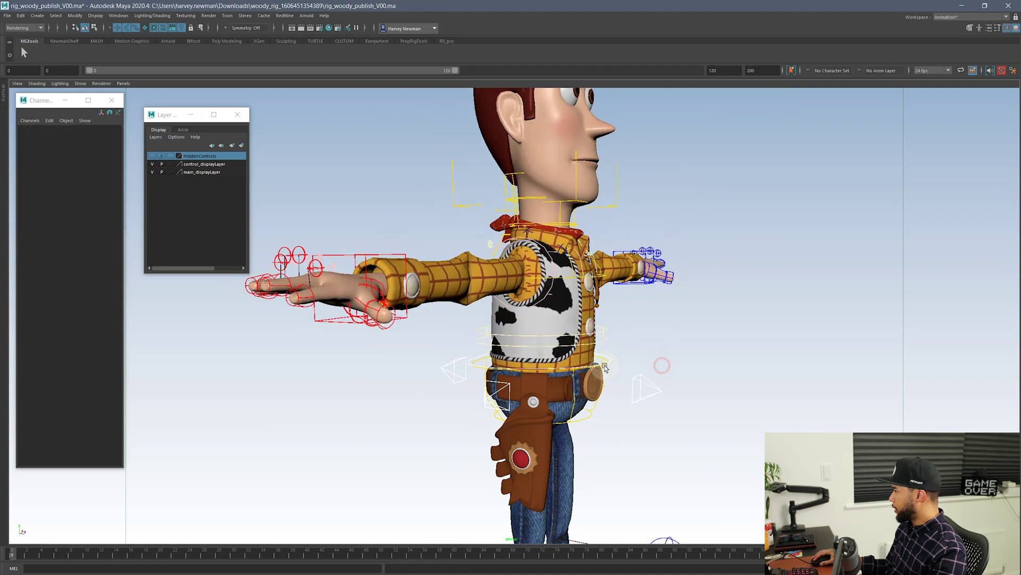
# - Test-rotate the spine cog control at the waist around X and undo the rotation
pyautogui.click(603, 365)
pyautogui.moveTo(577, 353); pyautogui.dragTo(573, 348)
pyautogui.moveTo(574, 348); pyautogui.dragTo(579, 359, button='middle')
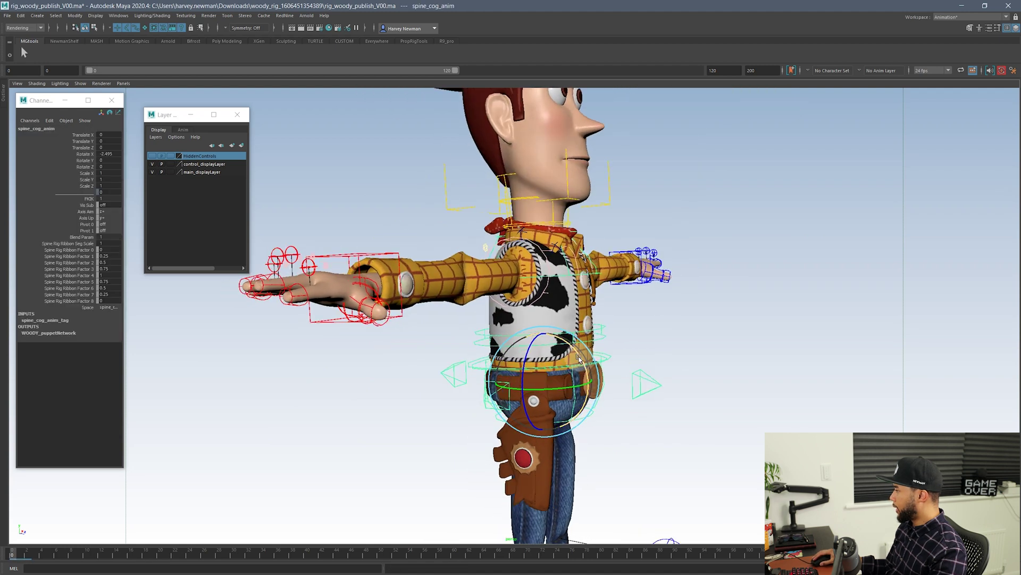
pyautogui.hotkey('ctrl', 'z')
# - Test-move the left wrist IK control from a full-body view and undo the move
pyautogui.keyDown('alt'); pyautogui.moveTo(612, 368); pyautogui.dragTo(592, 357, button='right'); pyautogui.keyUp('alt')
pyautogui.keyDown('alt'); pyautogui.moveTo(593, 357); pyautogui.dragTo(621, 374); pyautogui.keyUp('alt')
pyautogui.keyDown('alt'); pyautogui.moveTo(620, 374); pyautogui.dragTo(675, 336, button='right'); pyautogui.keyUp('alt')
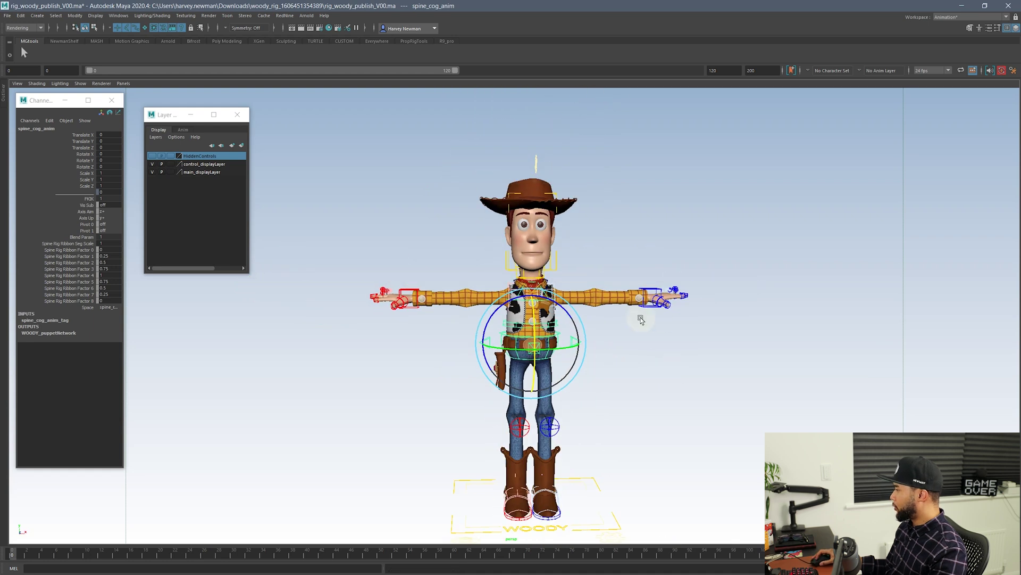
pyautogui.click(648, 304)
pyautogui.keyDown('alt'); pyautogui.moveTo(648, 304); pyautogui.dragTo(639, 346); pyautogui.keyUp('alt')
pyautogui.click(654, 337)
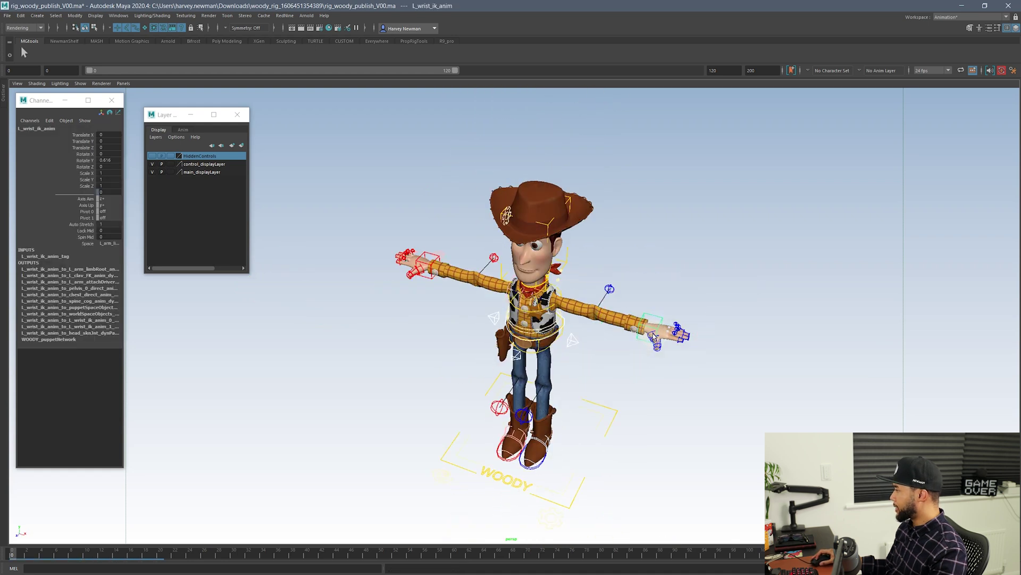
pyautogui.hotkey('ctrl', 'z')
pyautogui.hotkey('ctrl', 'z')
pyautogui.hotkey('ctrl', 'z')
pyautogui.hotkey('ctrl', 'z')
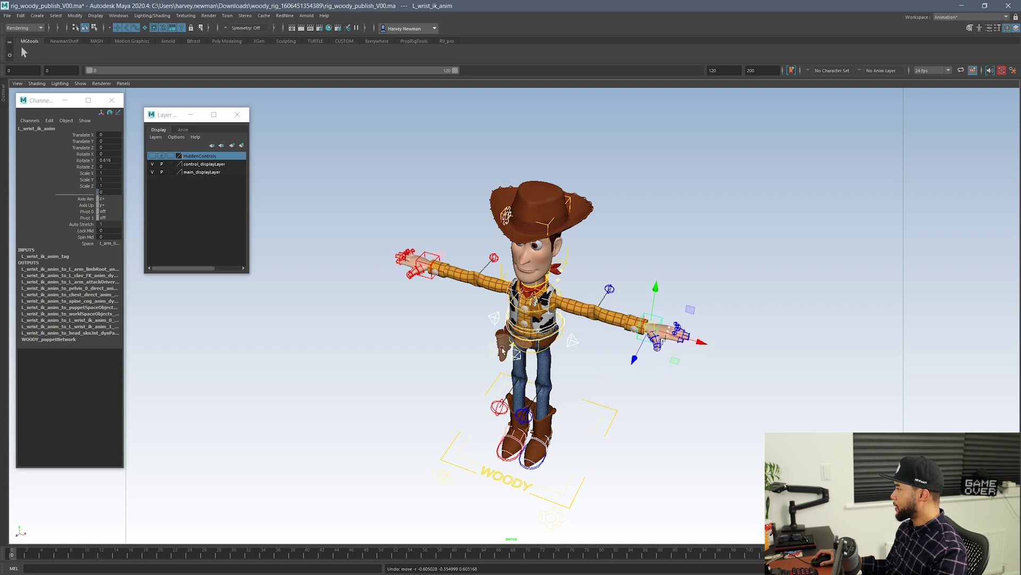
# - Test-move the head FK control and undo the move
pyautogui.keyDown('alt'); pyautogui.moveTo(554, 333); pyautogui.dragTo(590, 334); pyautogui.keyUp('alt')
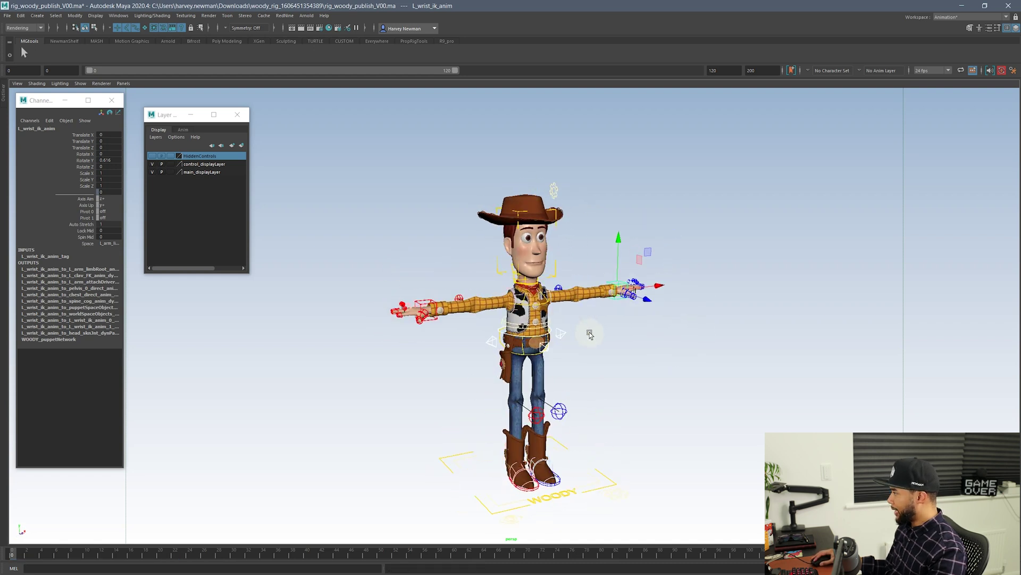
pyautogui.click(560, 223)
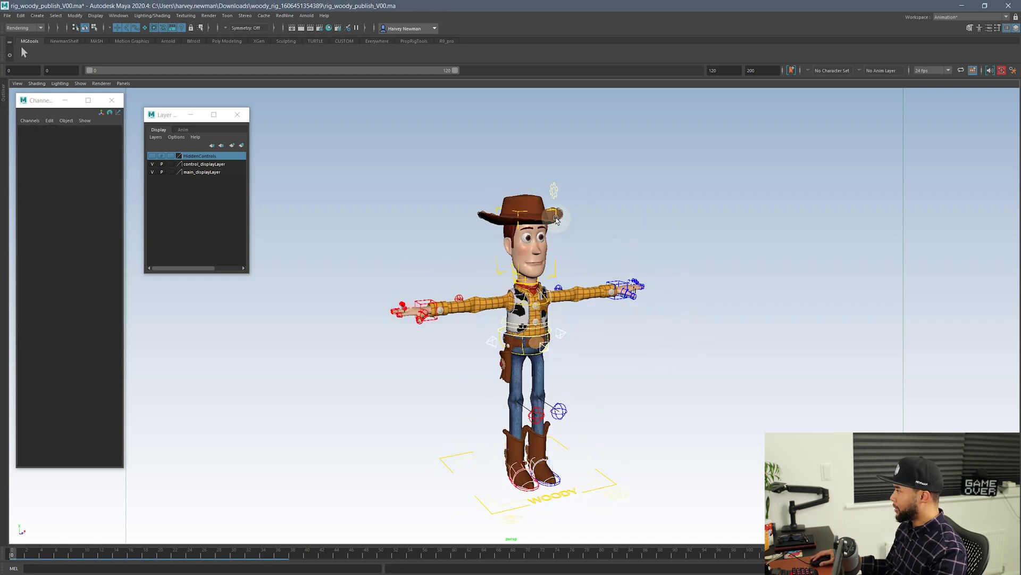
pyautogui.click(557, 219)
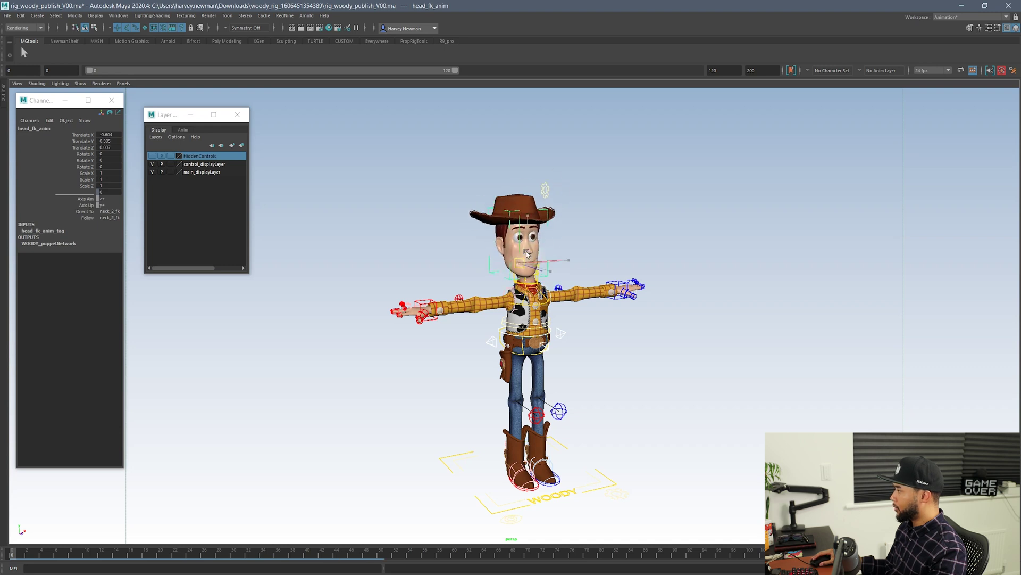
pyautogui.hotkey('ctrl', 'z')
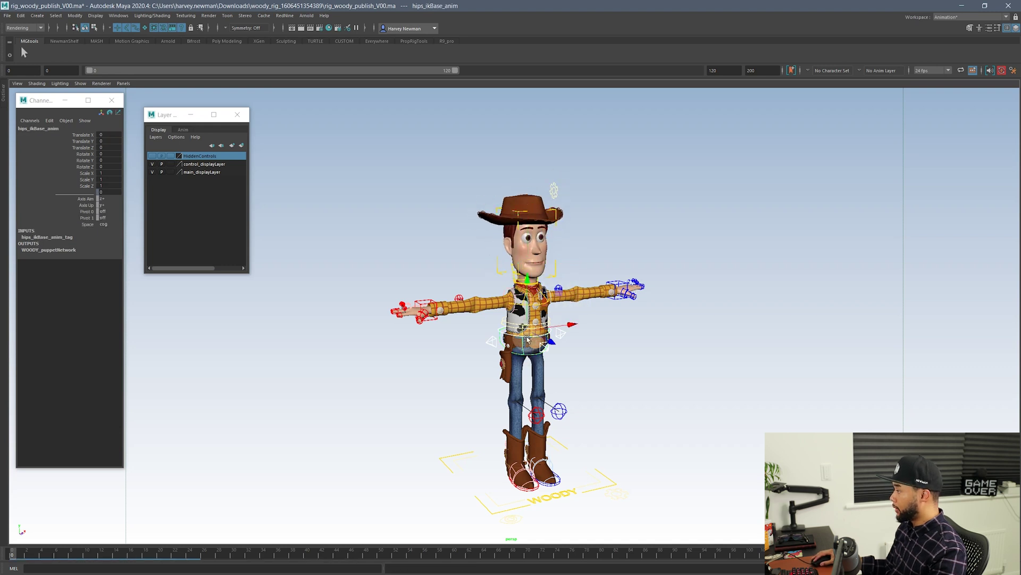